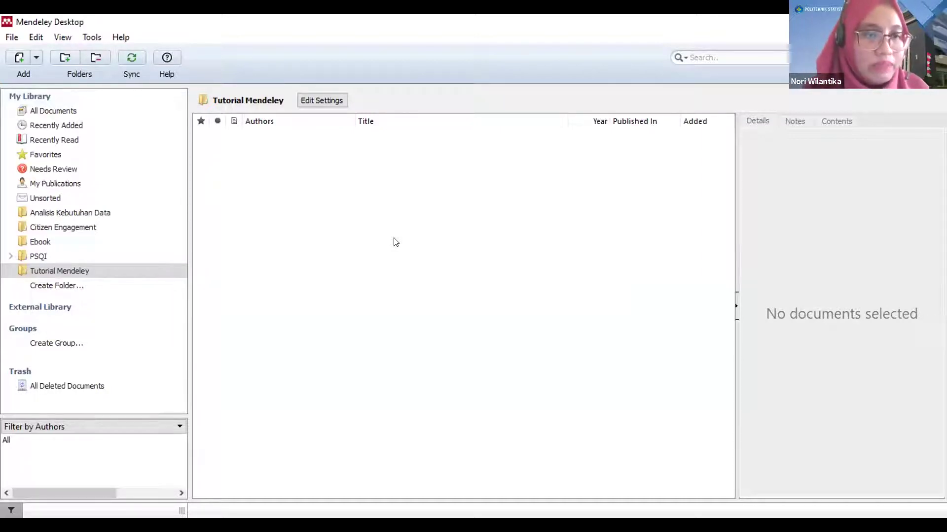
Browse the documents stored in the Analisis Kebutuhan Data, Citizen Engagement and Ebook folders.
{"action": "left_click", "coordinate": [104, 218]}
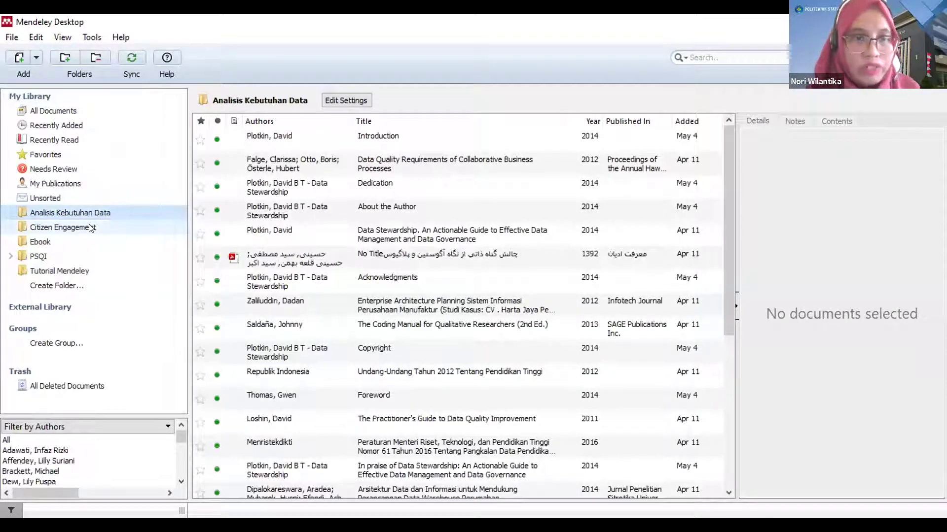
{"action": "left_click", "coordinate": [61, 228]}
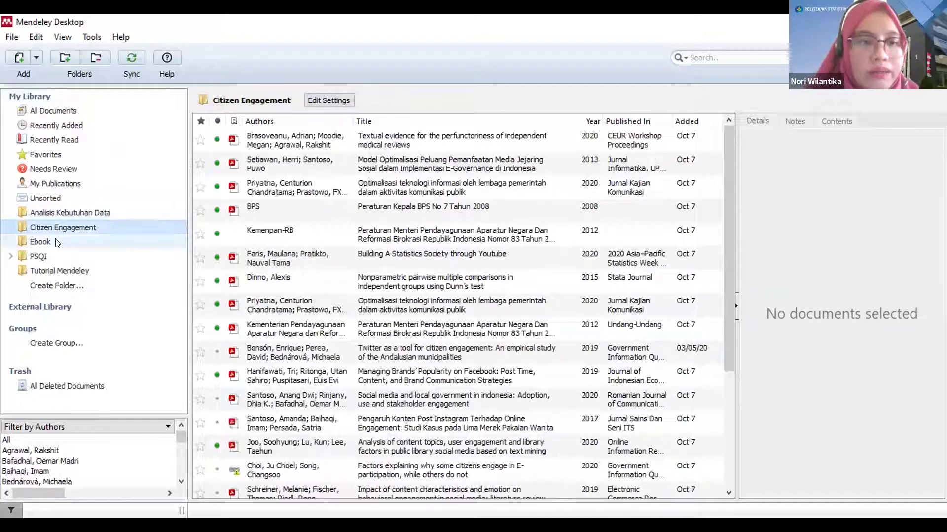
{"action": "left_click", "coordinate": [57, 242]}
{"action": "left_click", "coordinate": [69, 213]}
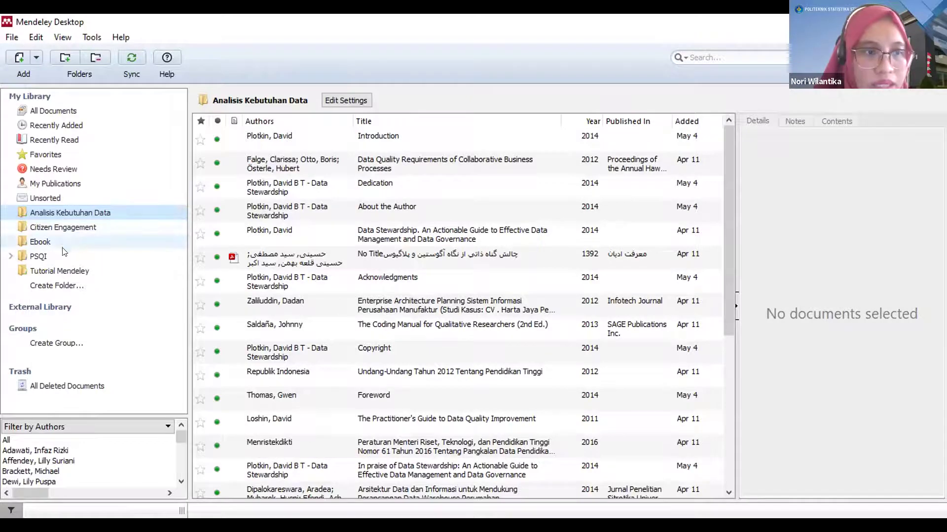
{"action": "left_click", "coordinate": [81, 227]}
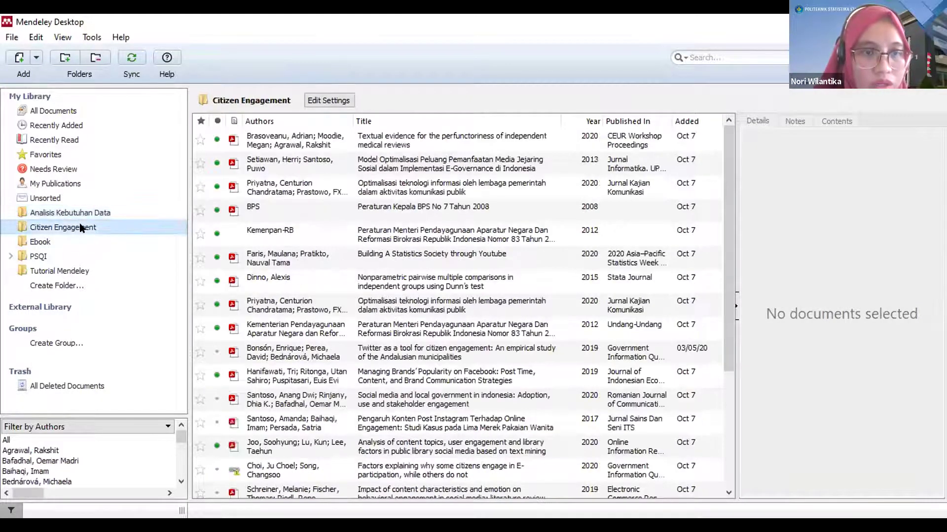
Open the paper "Textual evidence for the perfunctoriness of independent medical reviews" to view the highlighting and colour options, and close it.
{"action": "left_click", "coordinate": [400, 143]}
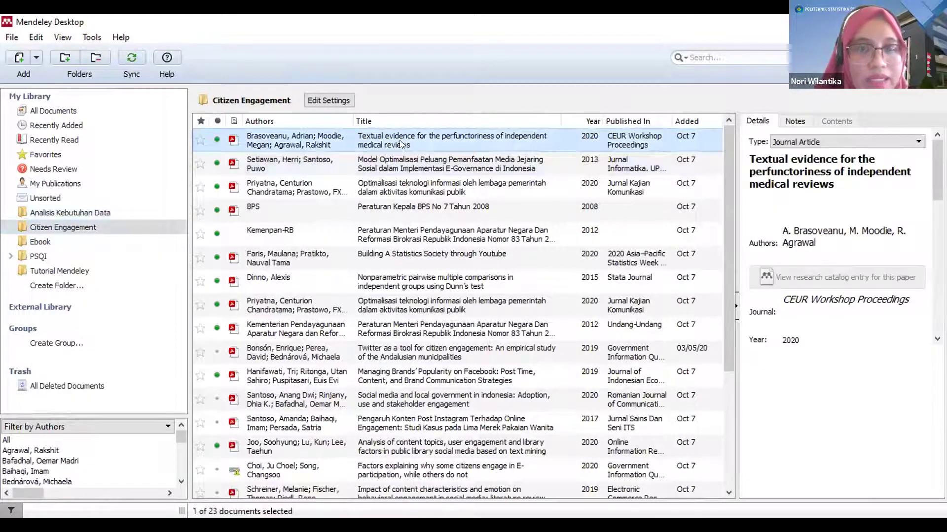
{"action": "double_click", "coordinate": [401, 142]}
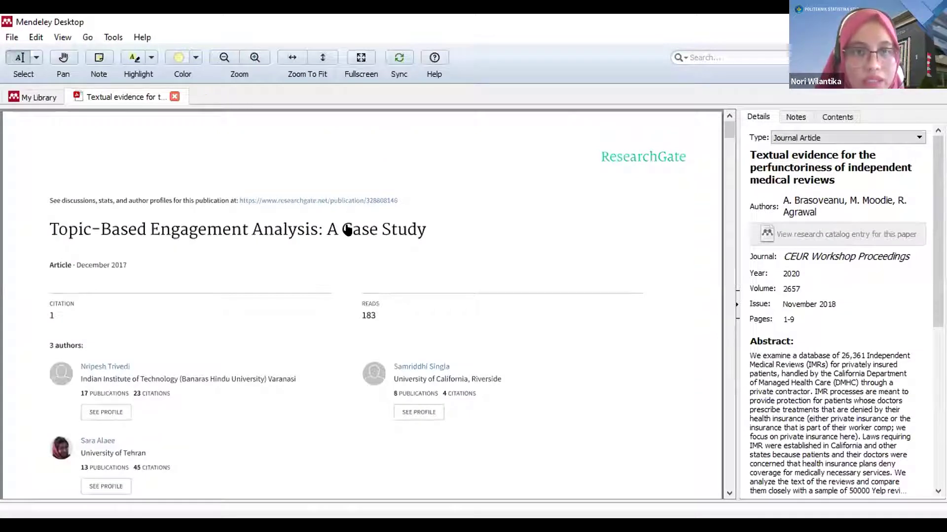
{"action": "left_click", "coordinate": [171, 72]}
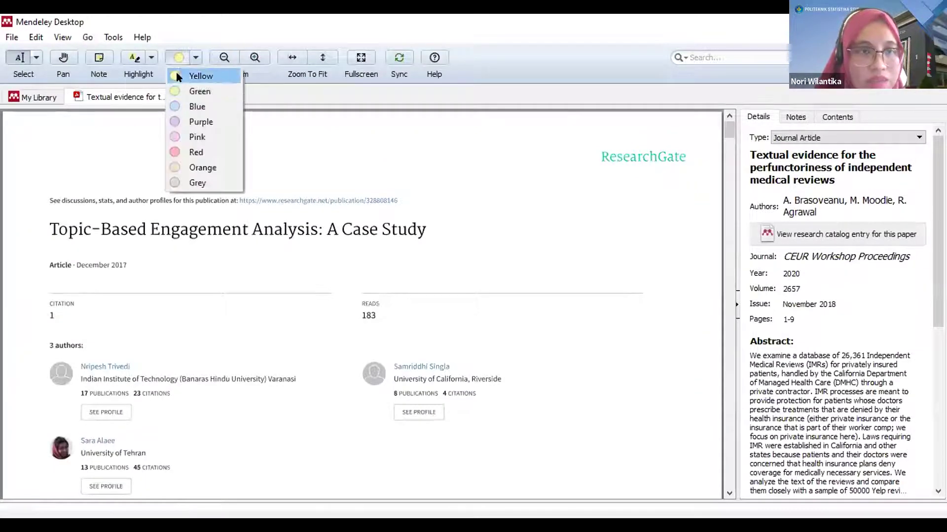
{"action": "left_click", "coordinate": [151, 58]}
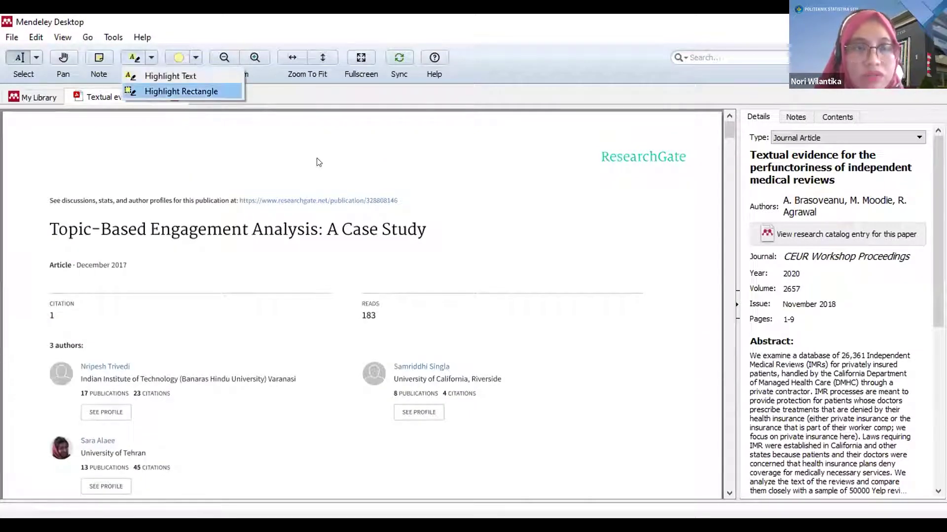
{"action": "left_click", "coordinate": [359, 156]}
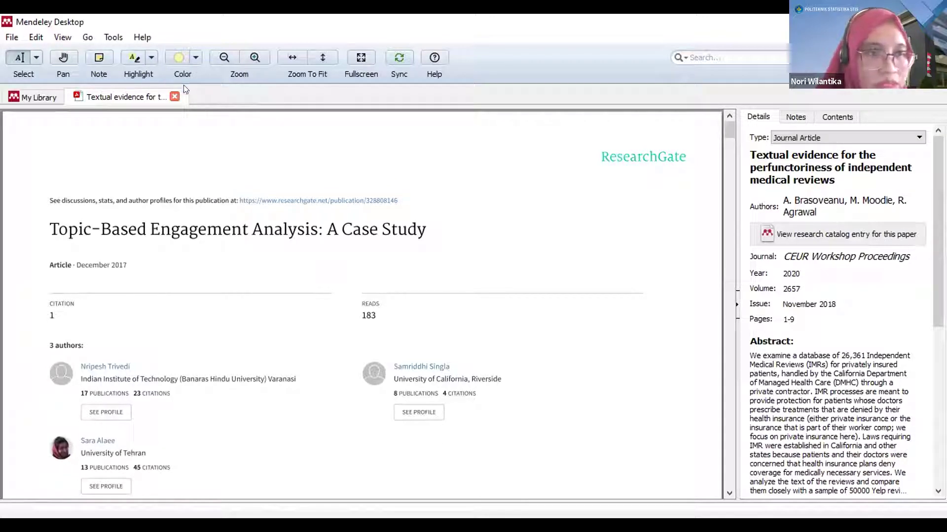
{"action": "left_click", "coordinate": [174, 97]}
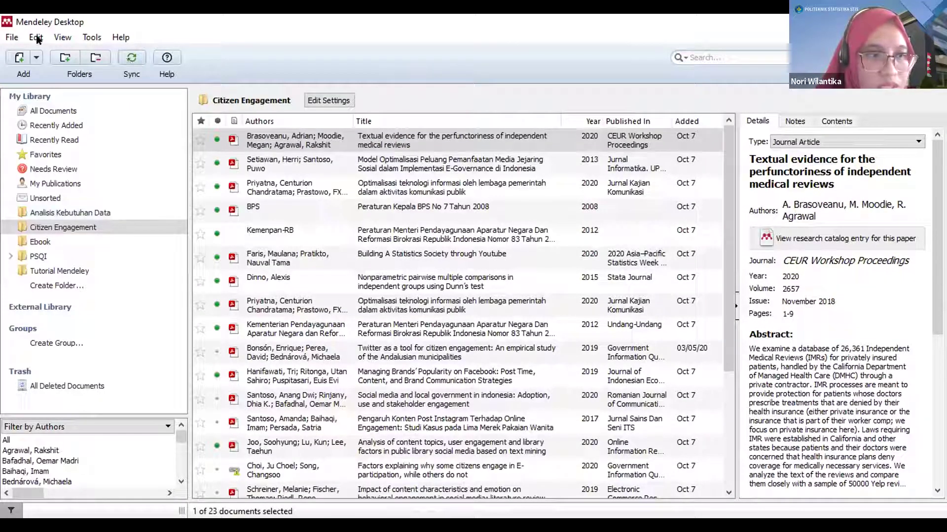
Review the available file operations and the bibliographic details of the first paper in the Citizen Engagement folder.
{"action": "left_click", "coordinate": [8, 38]}
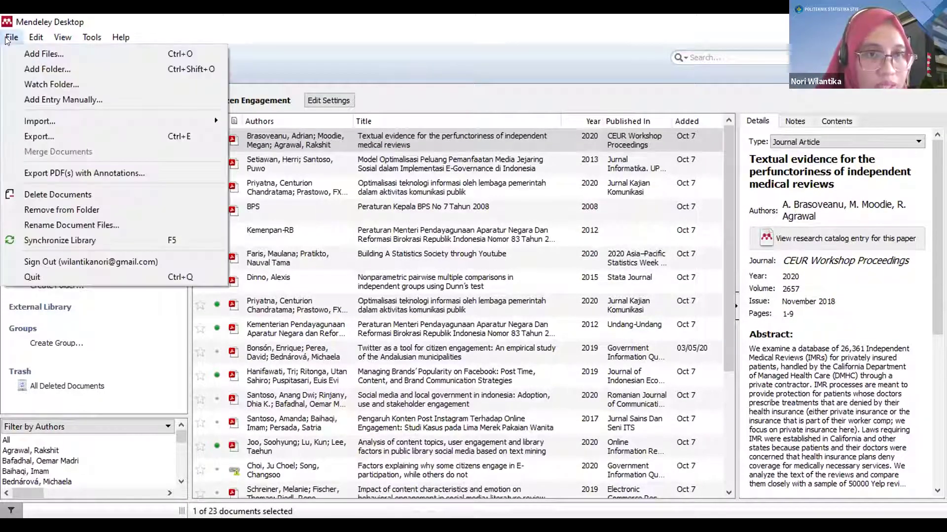
{"action": "left_click", "coordinate": [288, 74]}
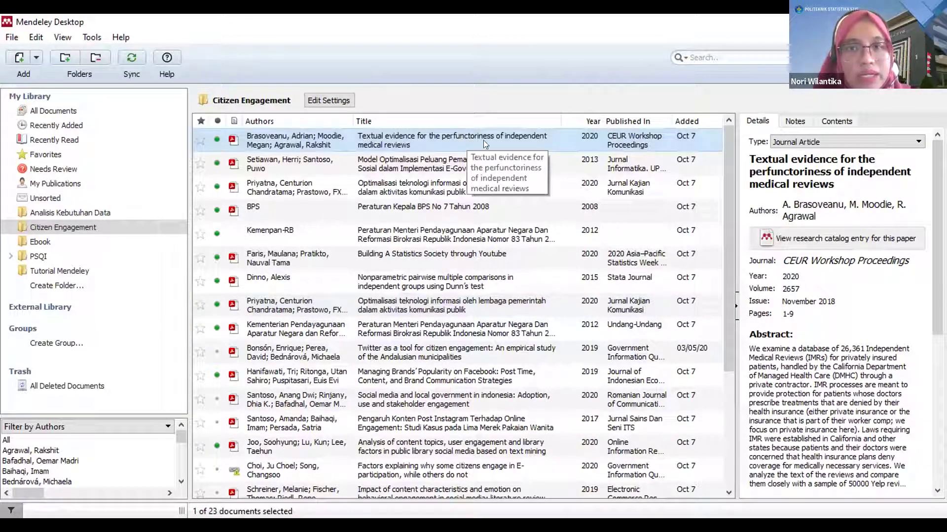
{"action": "left_click", "coordinate": [804, 176]}
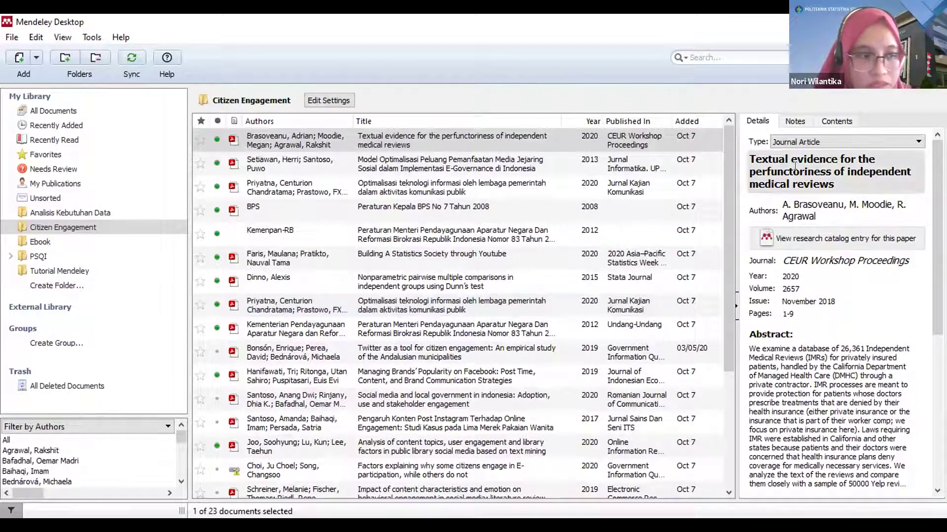
{"action": "left_click", "coordinate": [379, 142]}
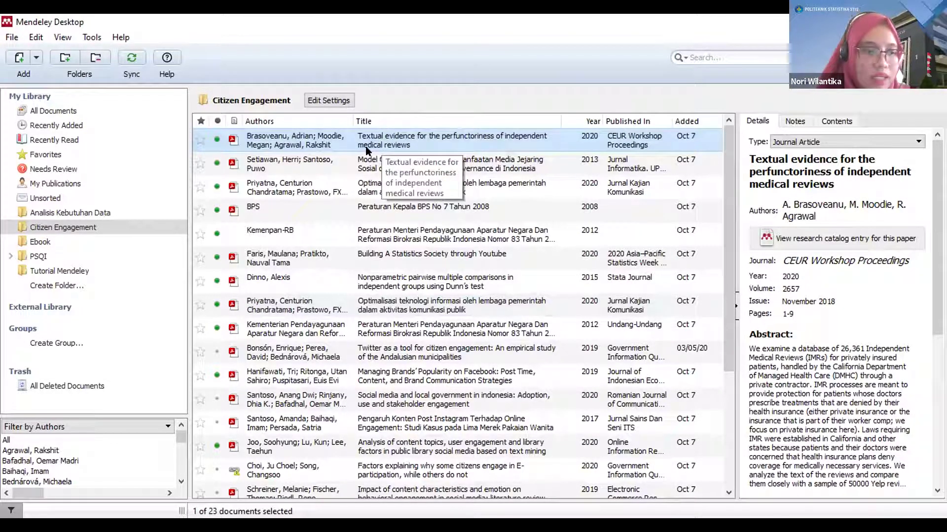
{"action": "left_click", "coordinate": [495, 109]}
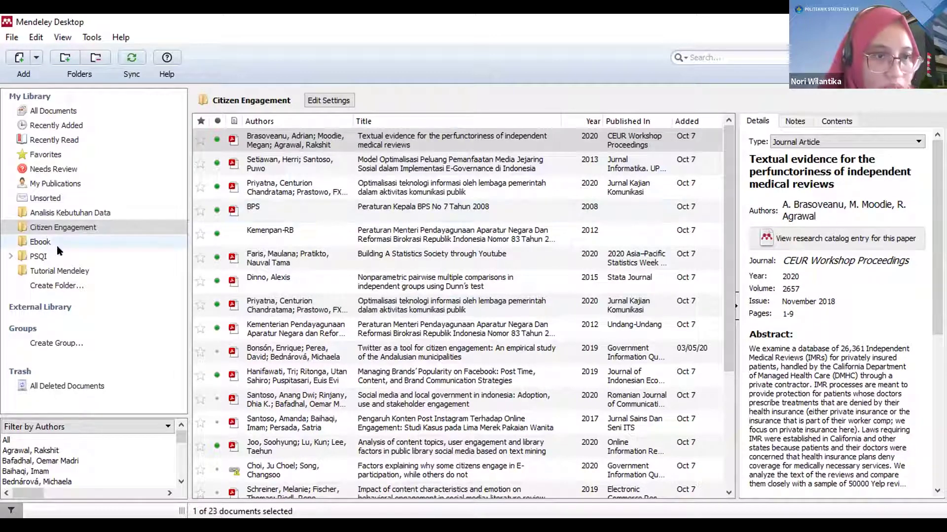
Start adding files to the Tutorial Mendeley folder and browse to D:\Mendeley\Latihan Mendeley.
{"action": "left_click", "coordinate": [60, 269]}
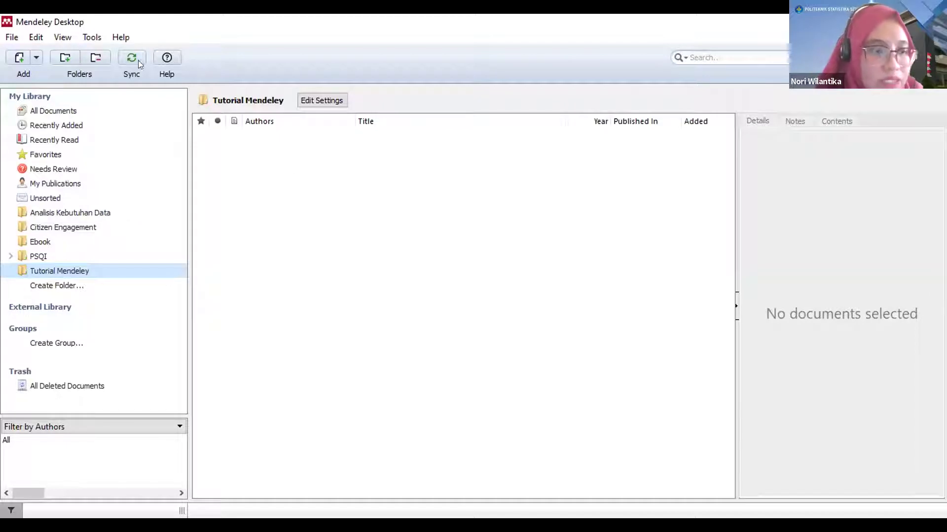
{"action": "left_click", "coordinate": [37, 59]}
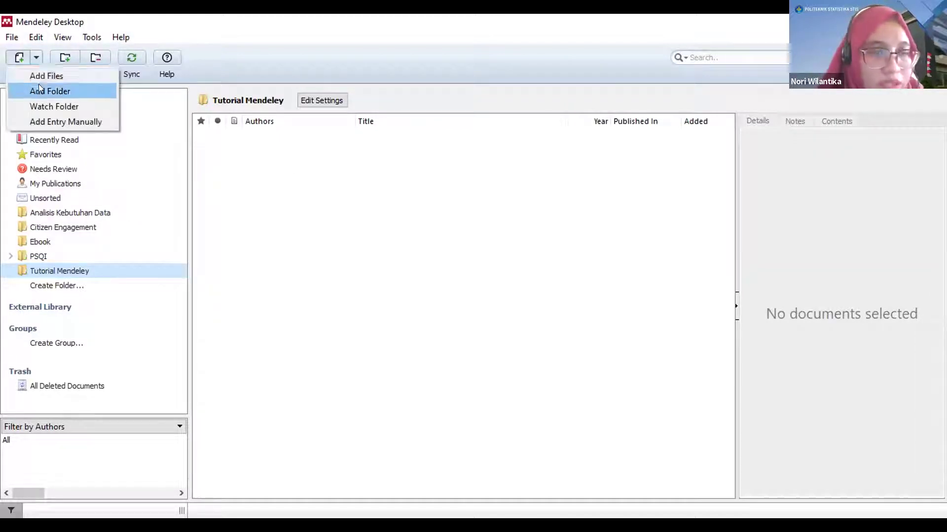
{"action": "left_click", "coordinate": [46, 75]}
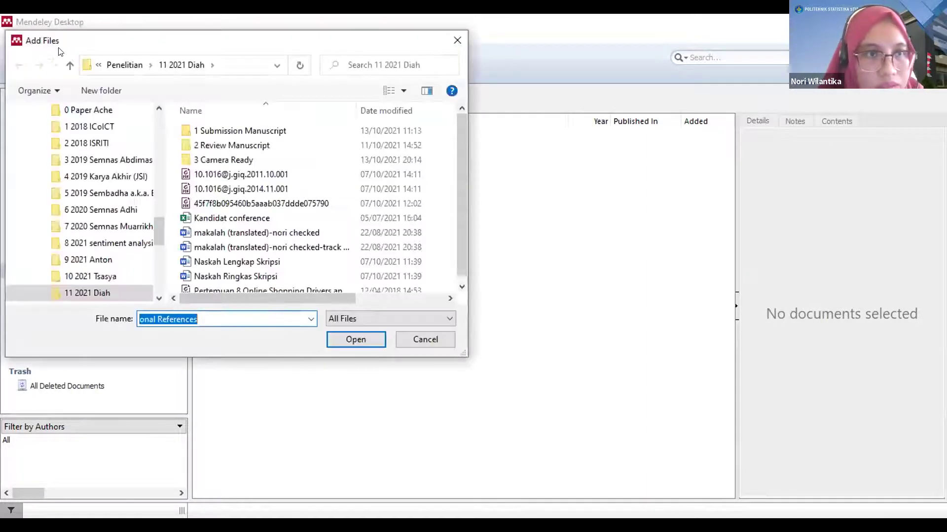
{"action": "left_click_drag", "start_coordinate": [84, 42], "coordinate": [189, 152]}
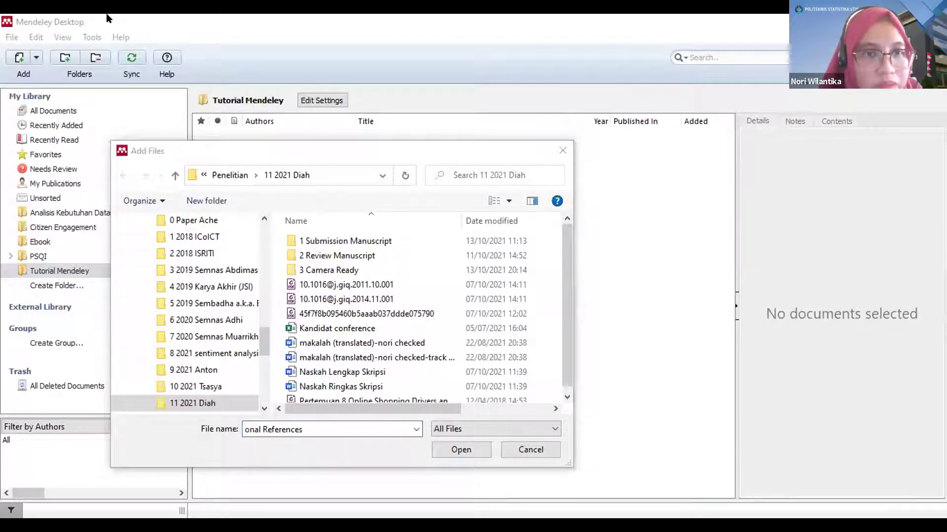
{"action": "left_click", "coordinate": [337, 168]}
{"action": "type", "text": "D:\\Mendeley\\Latihan Mendeley"}
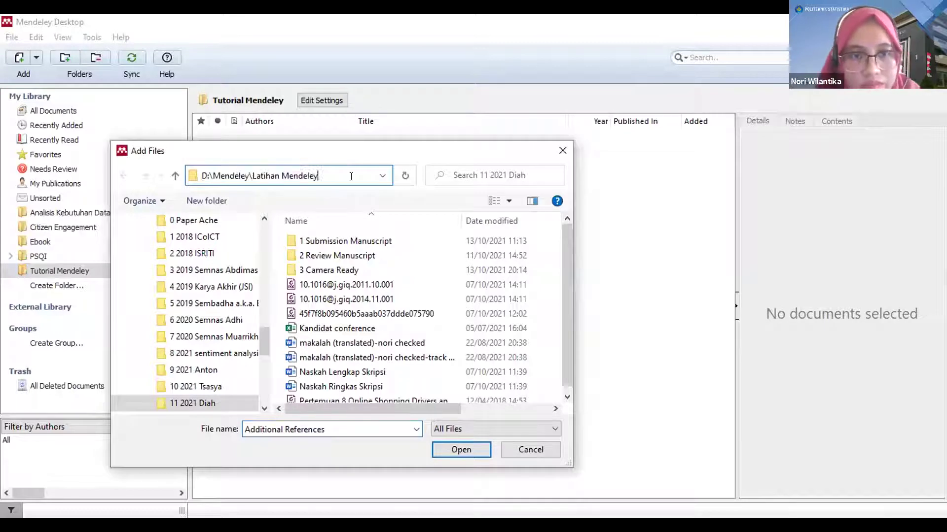
{"action": "key", "text": "Return"}
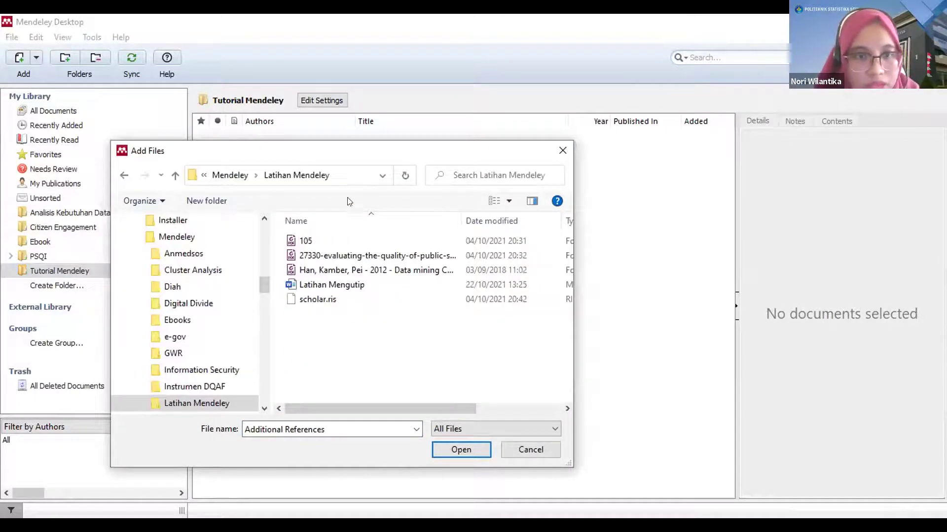
Add the three PDFs: 105, 27330-evaluating-the-quality-of-public-services-through-social-media (1) and the 2012 Data mining book.
{"action": "left_click", "coordinate": [338, 242]}
{"action": "left_click", "coordinate": [326, 271]}
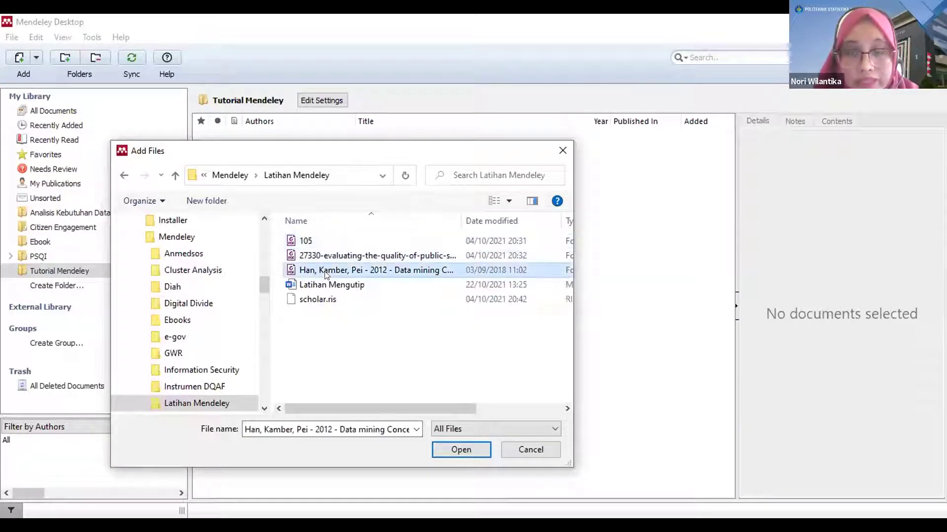
{"action": "left_click", "coordinate": [310, 243]}
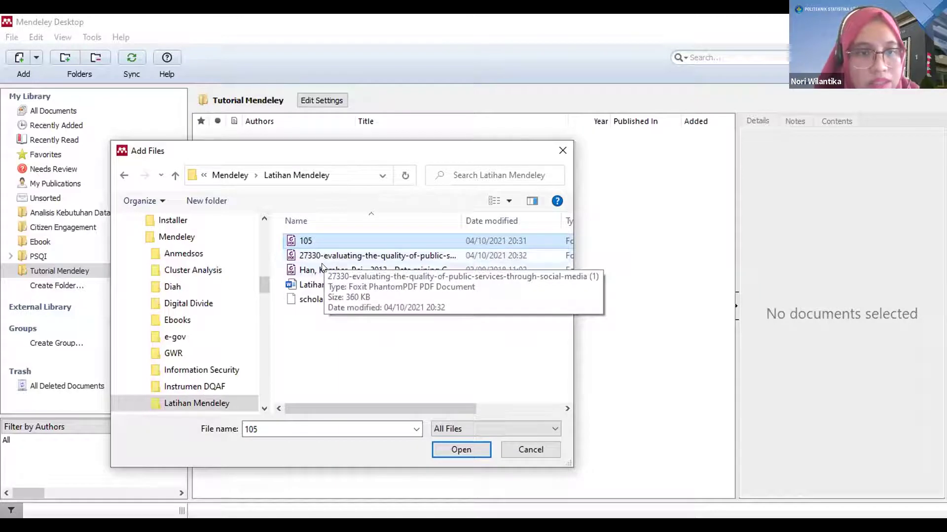
{"action": "left_click", "coordinate": [321, 264], "text": "shift"}
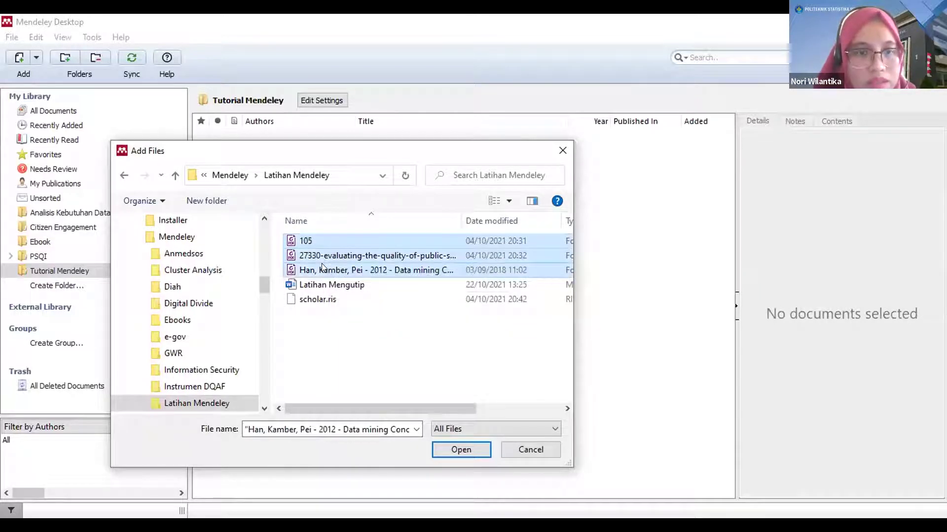
{"action": "left_click", "coordinate": [448, 451]}
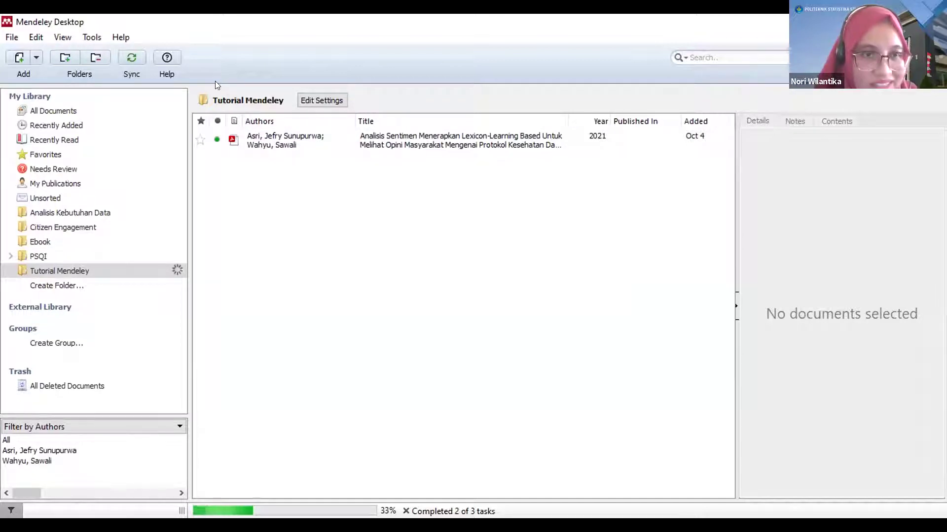
Open the added paper "Analisis Sentimen Menerapkan Lexicon-Learning Based" to read its PDF alongside its details.
{"action": "left_click", "coordinate": [331, 142]}
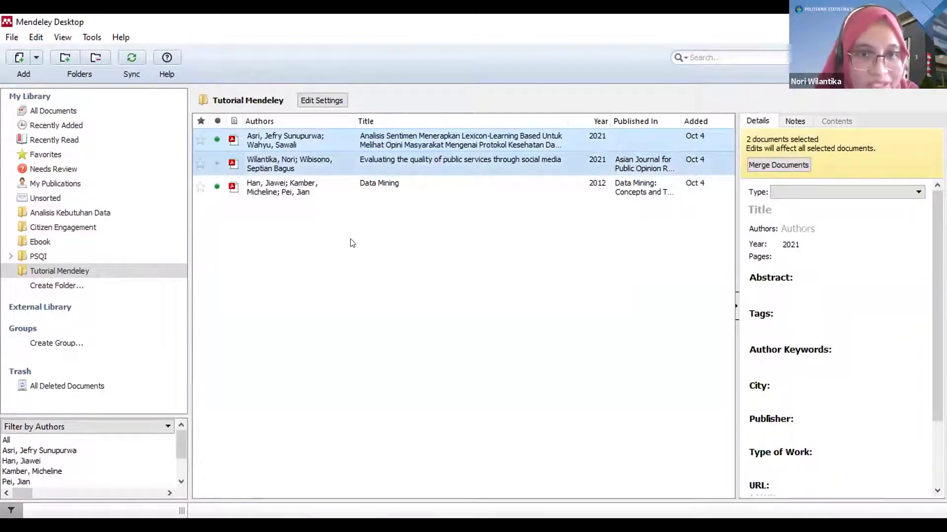
{"action": "left_click", "coordinate": [352, 243]}
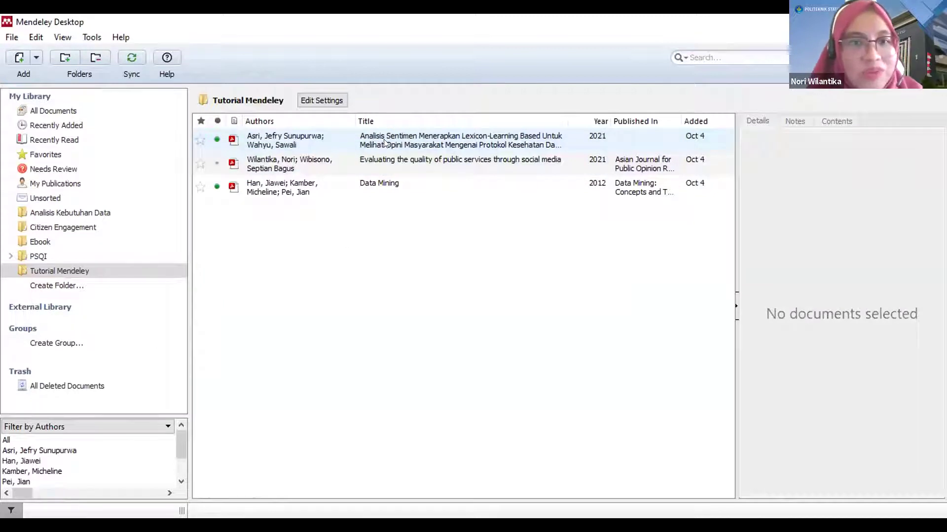
{"action": "left_click", "coordinate": [400, 145]}
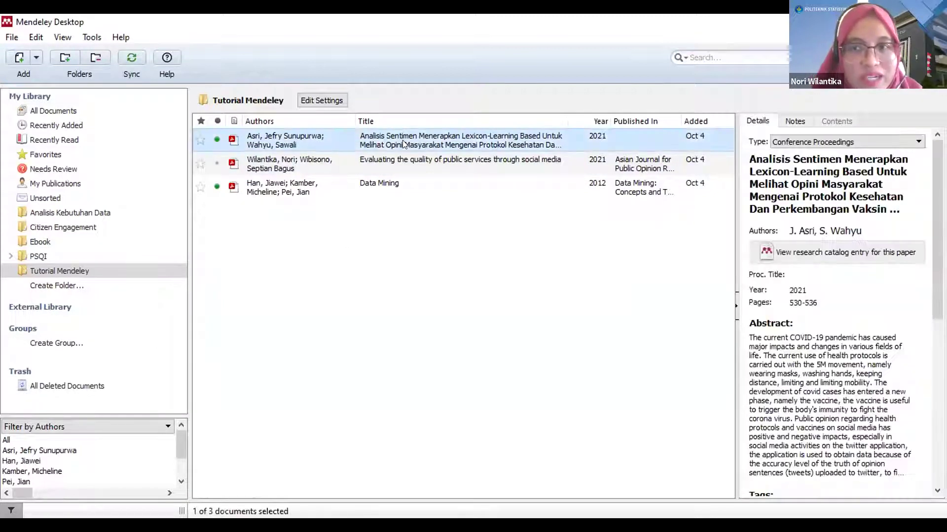
{"action": "double_click", "coordinate": [449, 138]}
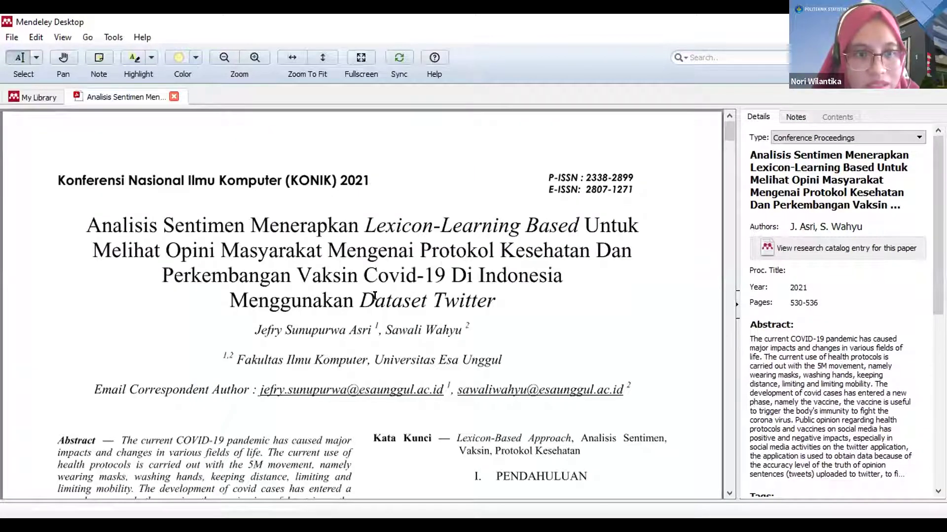
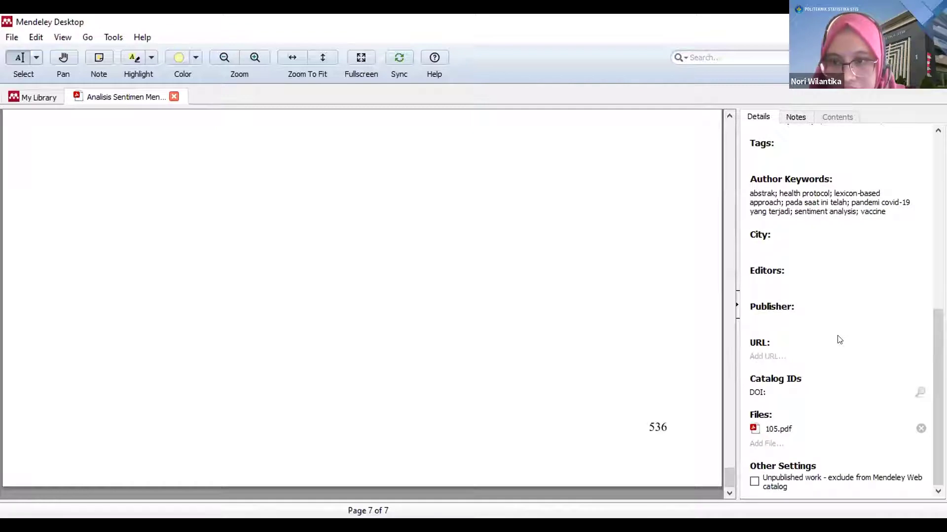
Go back to the paper's first page, choose Conference Proceedings as its document type and return to the library.
{"action": "scroll", "coordinate": [481, 266], "scroll_direction": "up", "scroll_amount": 10}
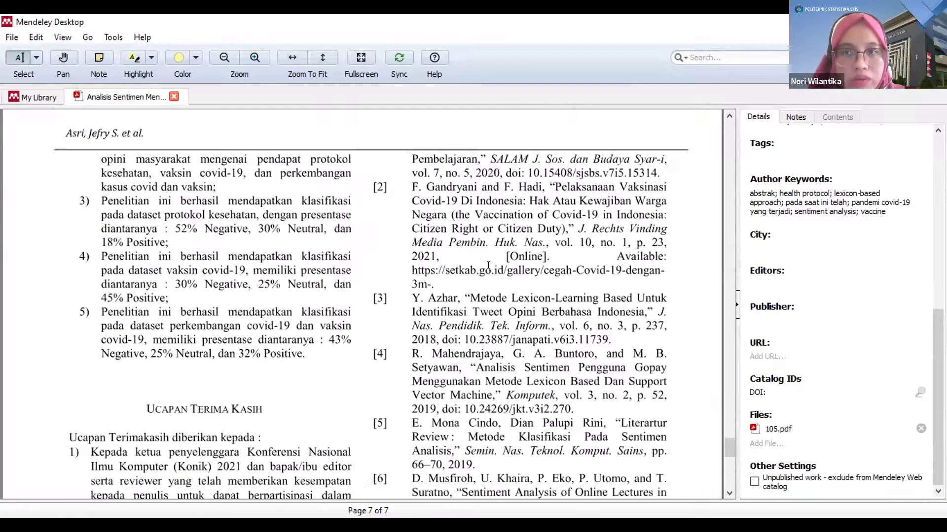
{"action": "scroll", "coordinate": [654, 301], "scroll_direction": "up", "scroll_amount": 5}
{"action": "scroll", "coordinate": [443, 172], "scroll_direction": "up", "scroll_amount": 20}
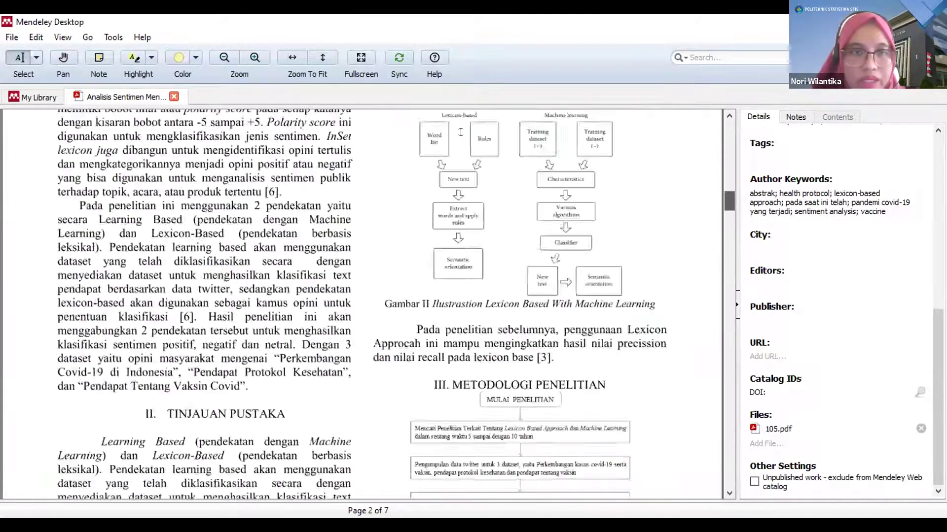
{"action": "scroll", "coordinate": [758, 199], "scroll_direction": "up", "scroll_amount": 10}
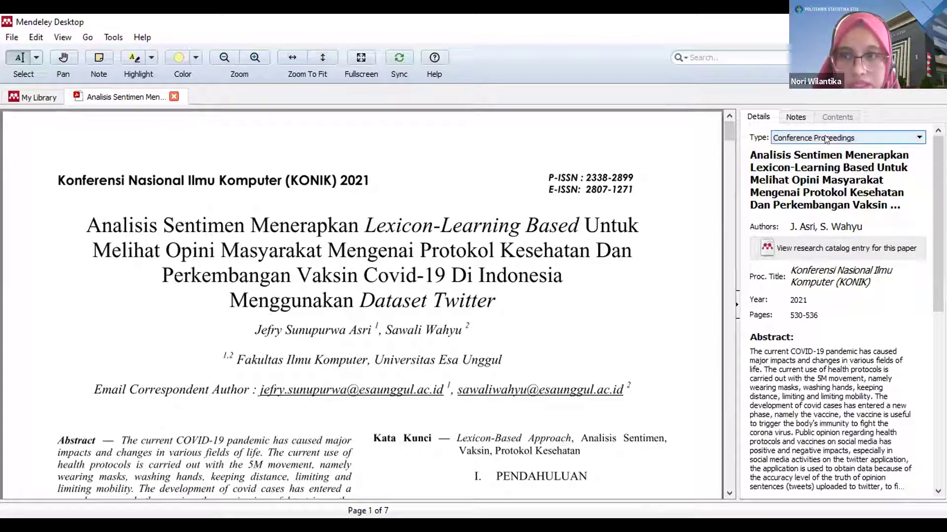
{"action": "left_click", "coordinate": [804, 138]}
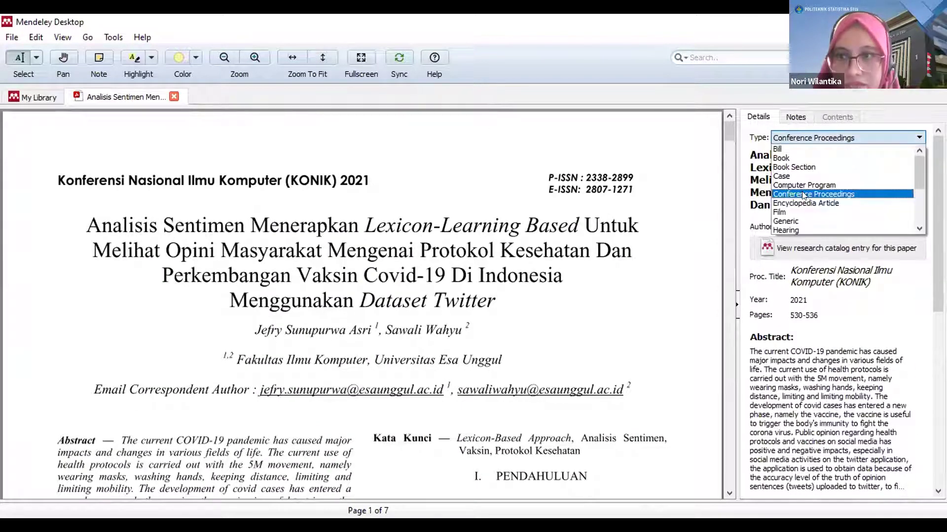
{"action": "left_click", "coordinate": [804, 194]}
{"action": "left_click", "coordinate": [34, 101]}
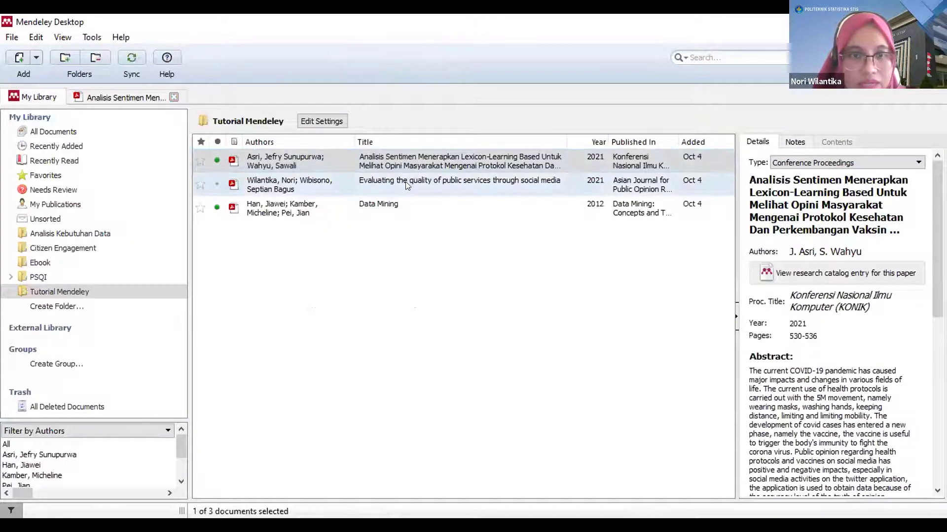
Open the paper "Evaluating the quality of public services through social media" and choose Journal Article as its document type.
{"action": "double_click", "coordinate": [405, 181]}
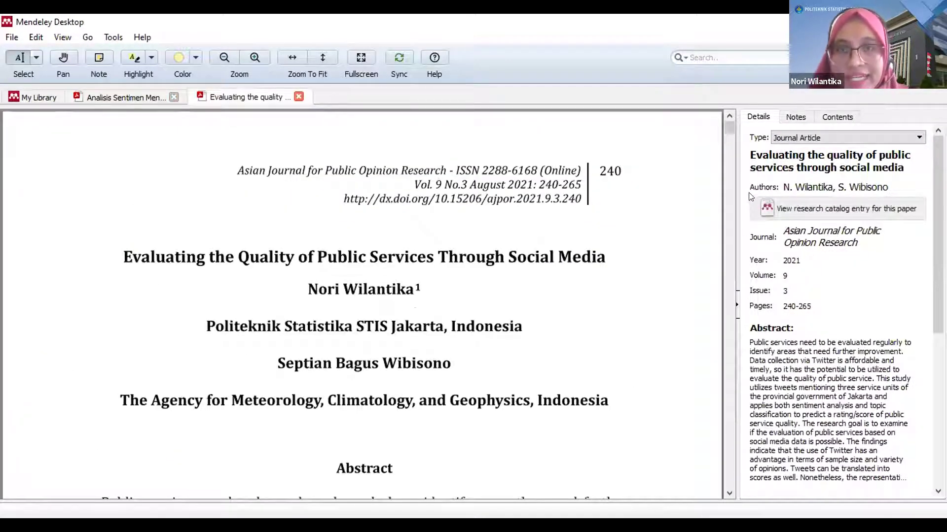
{"action": "left_click", "coordinate": [814, 141]}
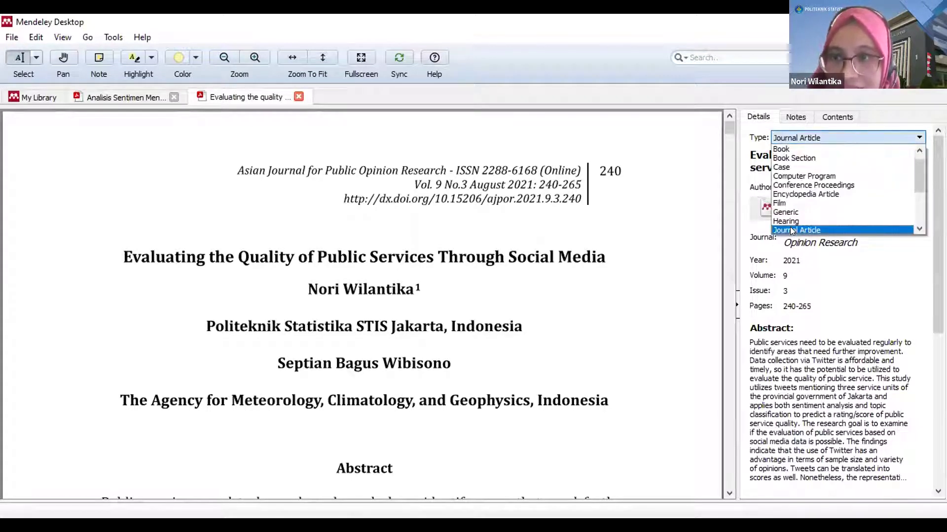
{"action": "left_click", "coordinate": [791, 231]}
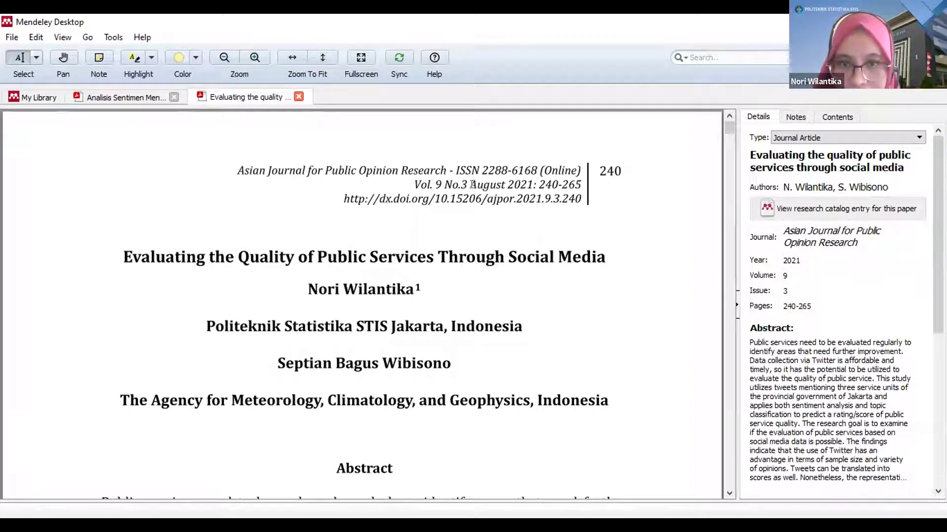
Try to look up the journal article's bibliographic details by its DOI.
{"action": "scroll", "coordinate": [844, 351], "scroll_direction": "down", "scroll_amount": 6}
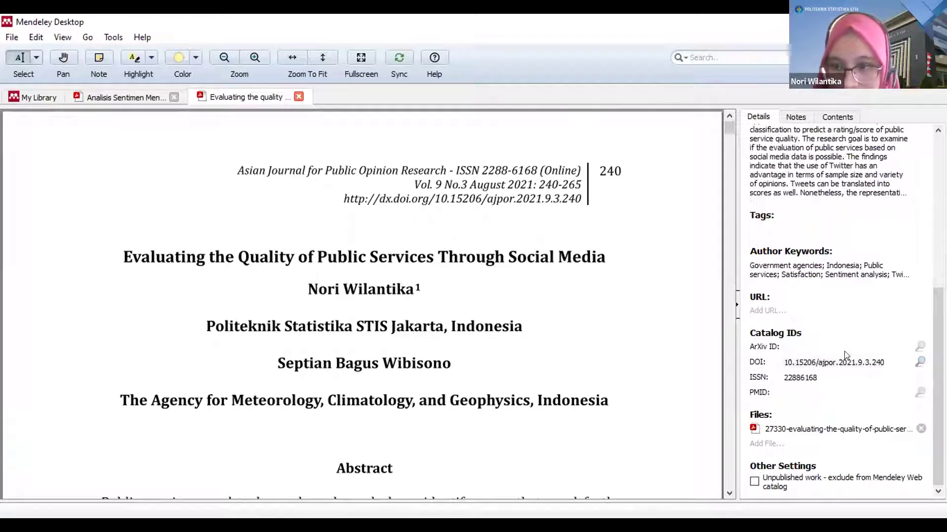
{"action": "left_click", "coordinate": [918, 363]}
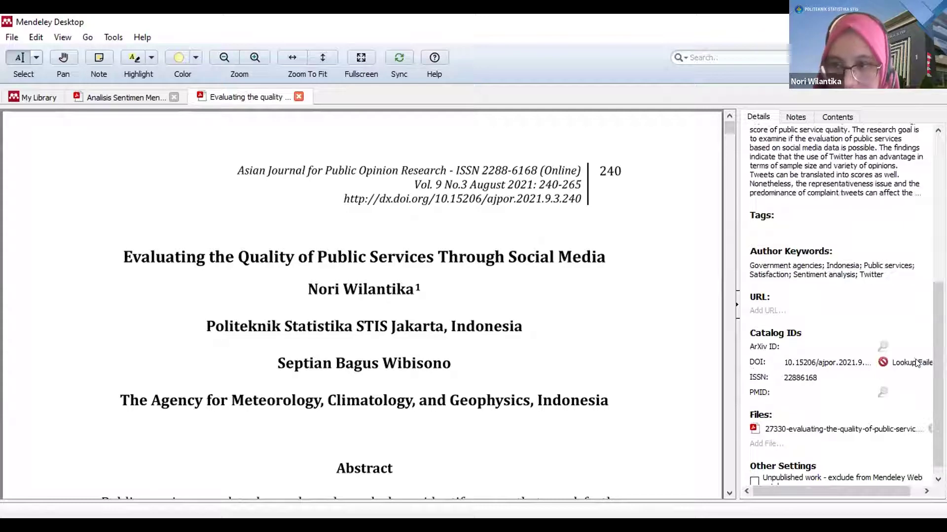
{"action": "left_click", "coordinate": [883, 363]}
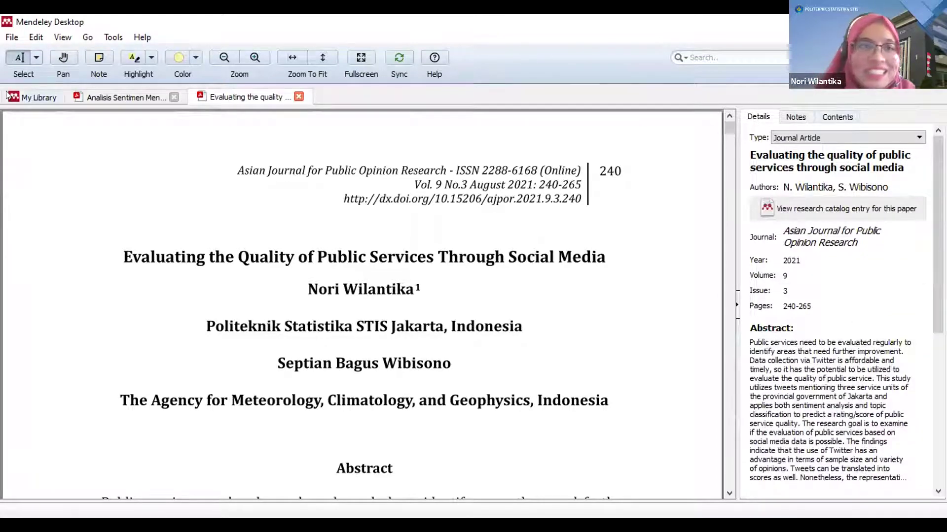
Return to the library, open the Data Mining book and choose Book as its document type.
{"action": "left_click", "coordinate": [34, 97]}
{"action": "double_click", "coordinate": [402, 205]}
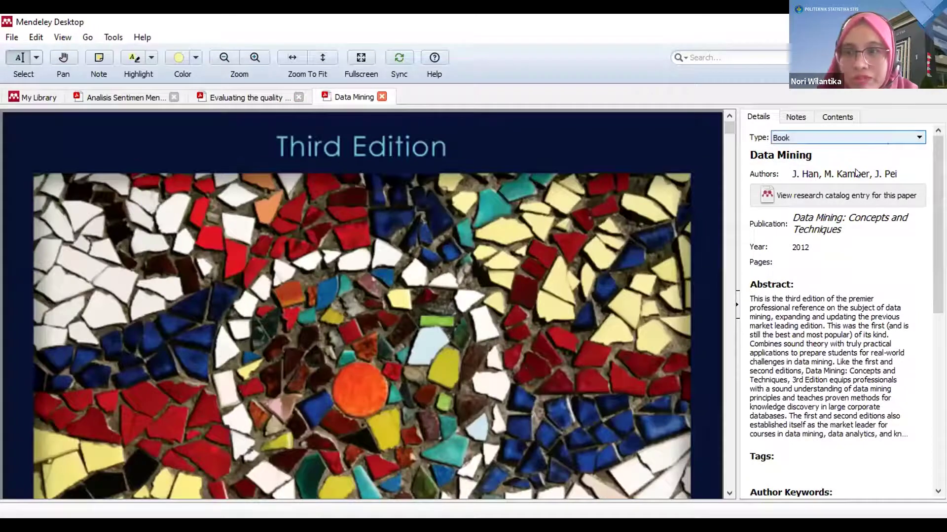
{"action": "left_click", "coordinate": [809, 137]}
{"action": "left_click", "coordinate": [820, 245]}
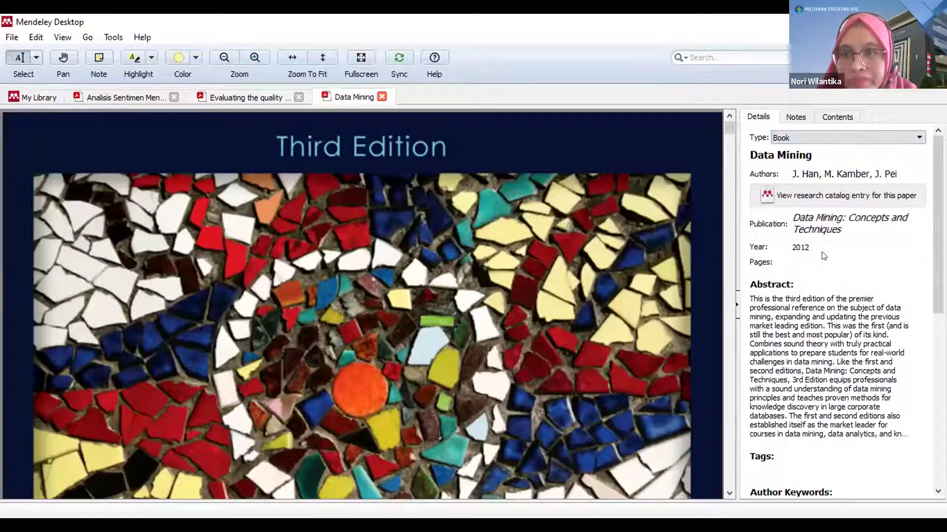
Find the publisher's location on the Data Mining book's copyright page and enter Waltham as the city in its details.
{"action": "scroll", "coordinate": [820, 252], "scroll_direction": "down", "scroll_amount": 5}
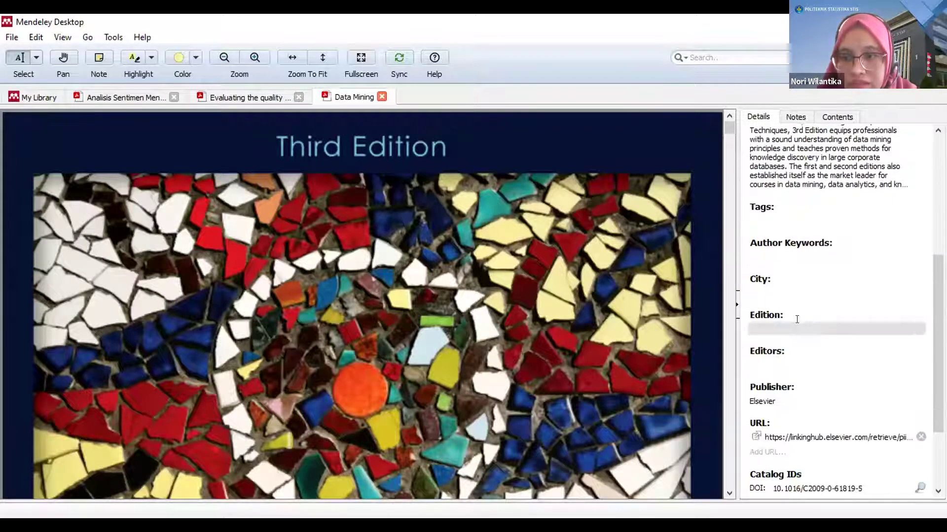
{"action": "left_click", "coordinate": [769, 292]}
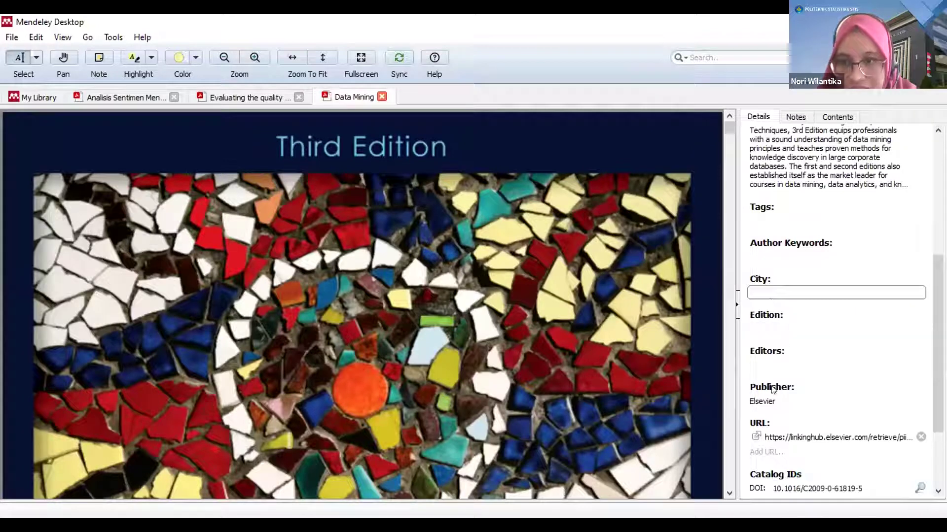
{"action": "scroll", "coordinate": [426, 315], "scroll_direction": "down", "scroll_amount": 5}
{"action": "scroll", "coordinate": [414, 324], "scroll_direction": "down", "scroll_amount": 10}
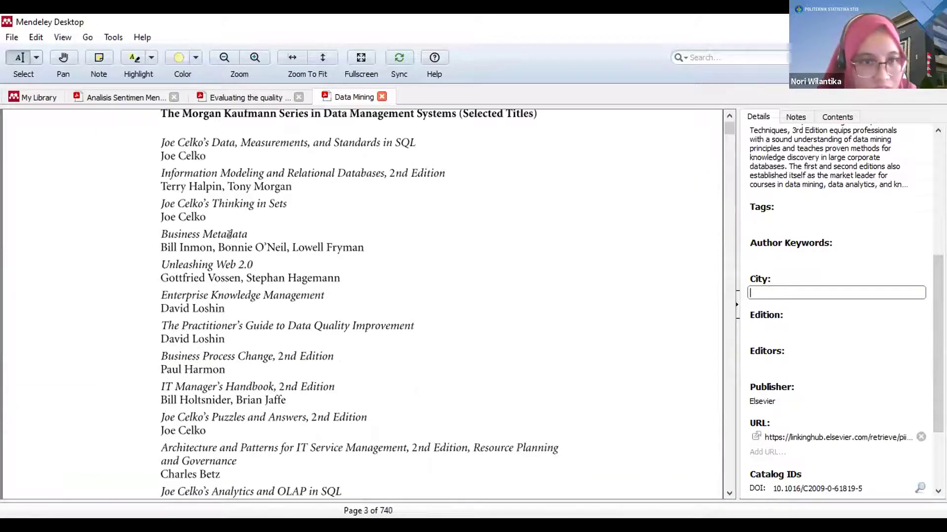
{"action": "scroll", "coordinate": [237, 266], "scroll_direction": "down", "scroll_amount": 8}
{"action": "scroll", "coordinate": [249, 292], "scroll_direction": "down", "scroll_amount": 10}
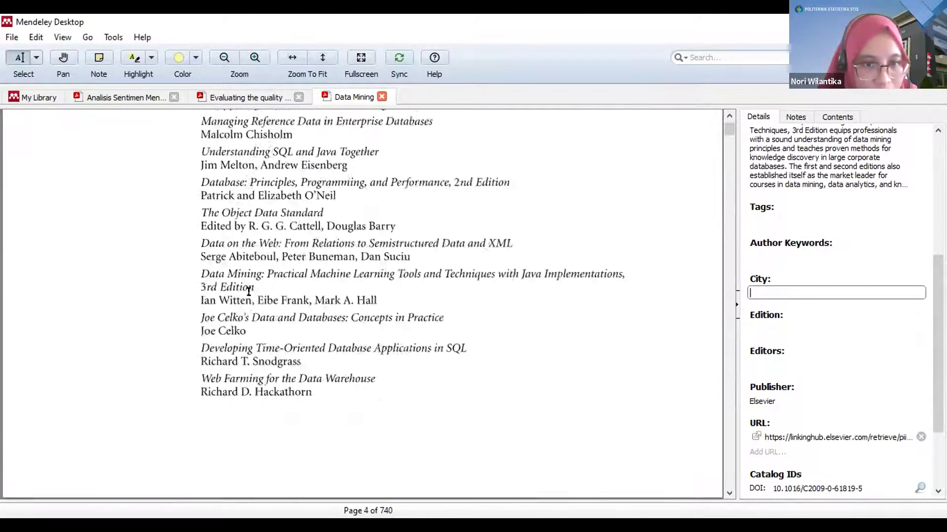
{"action": "scroll", "coordinate": [249, 292], "scroll_direction": "down", "scroll_amount": 10}
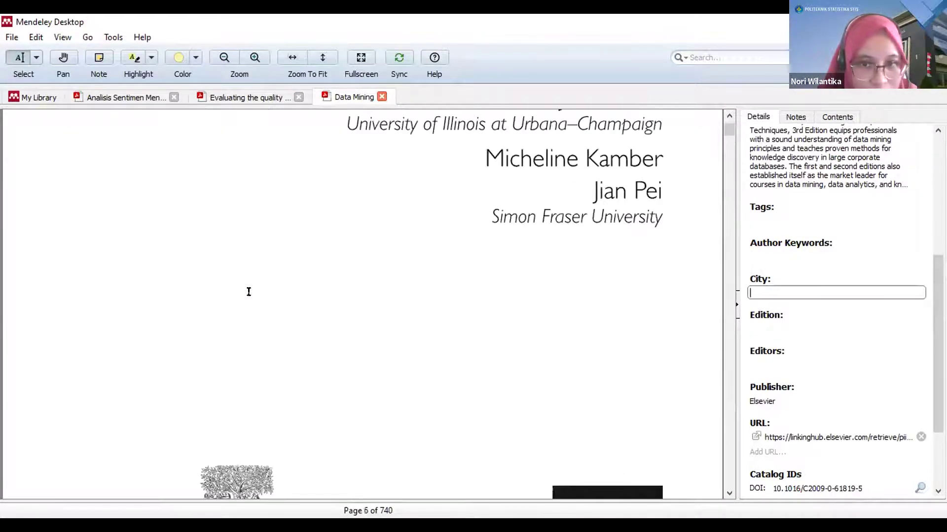
{"action": "scroll", "coordinate": [248, 292], "scroll_direction": "down", "scroll_amount": 3}
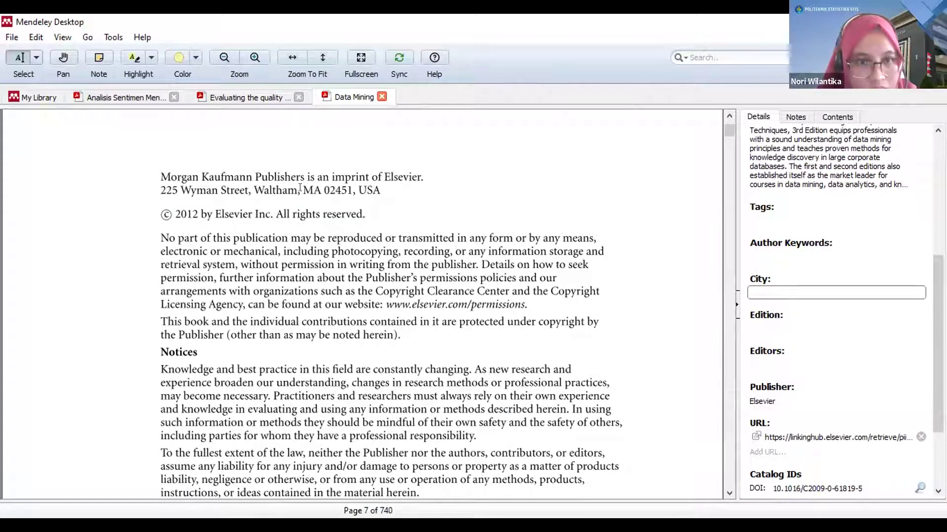
{"action": "left_click_drag", "start_coordinate": [357, 190], "coordinate": [378, 194]}
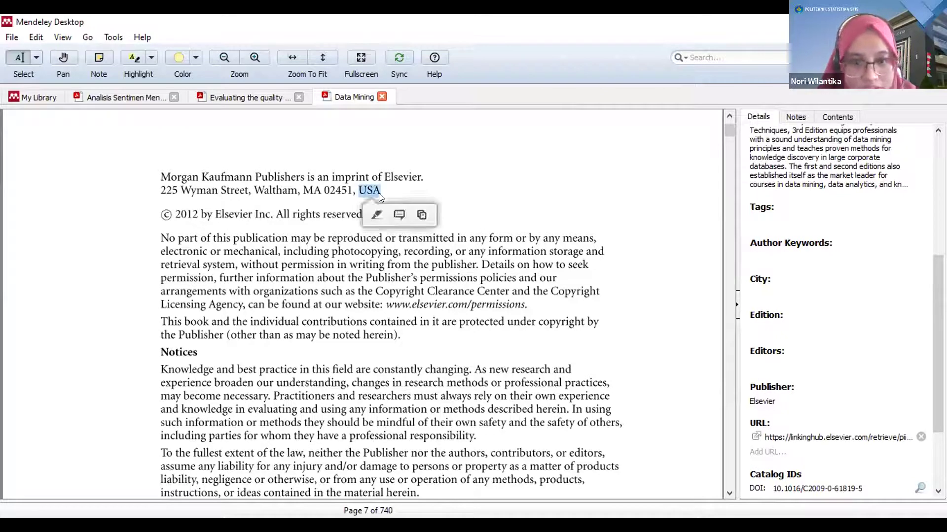
{"action": "left_click_drag", "start_coordinate": [254, 191], "coordinate": [298, 190]}
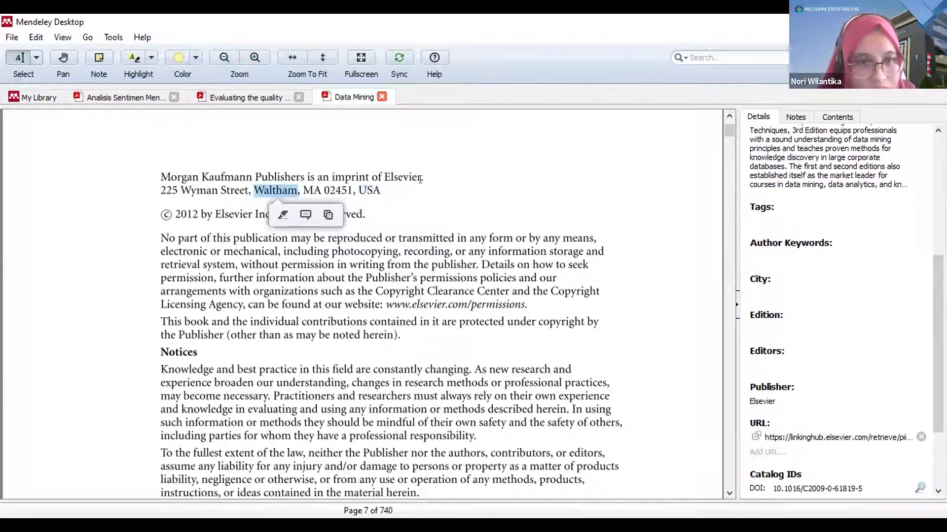
{"action": "type", "text": "Waltham"}
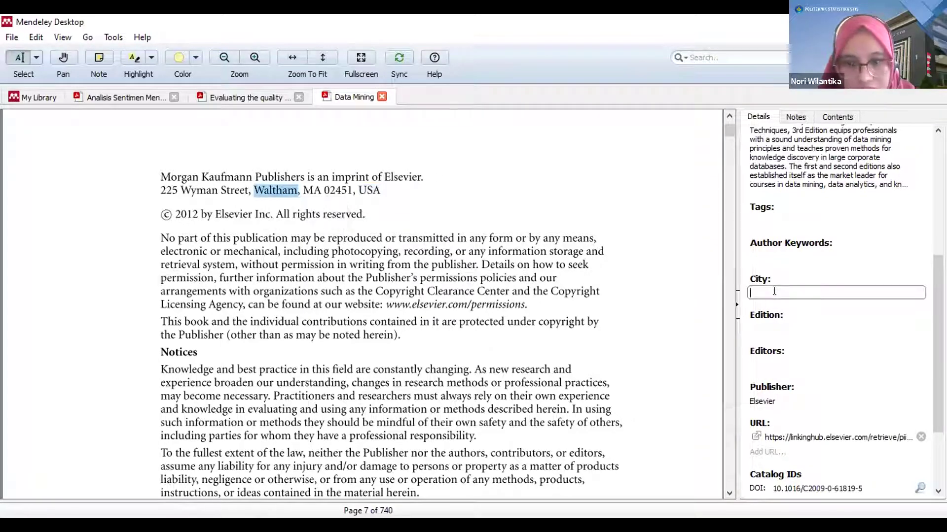
{"action": "left_click", "coordinate": [638, 252]}
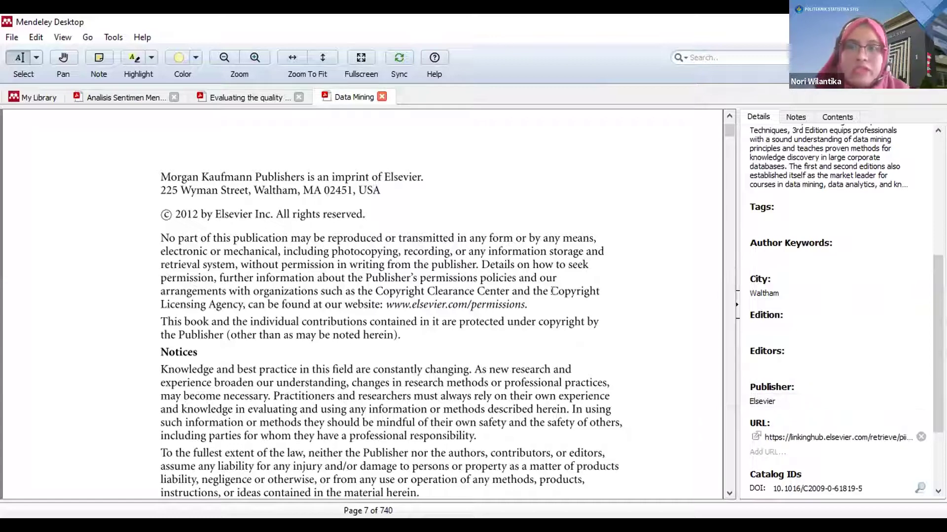
Go back to the Data Mining book's title page to view its title and edition.
{"action": "scroll", "coordinate": [163, 197], "scroll_direction": "up", "scroll_amount": 20}
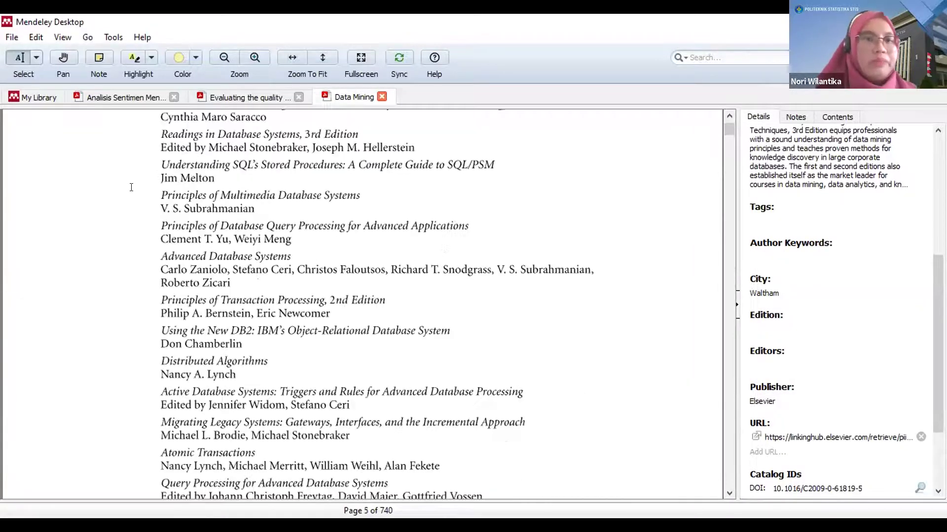
{"action": "scroll", "coordinate": [131, 187], "scroll_direction": "up", "scroll_amount": 5}
{"action": "scroll", "coordinate": [232, 276], "scroll_direction": "up", "scroll_amount": 10}
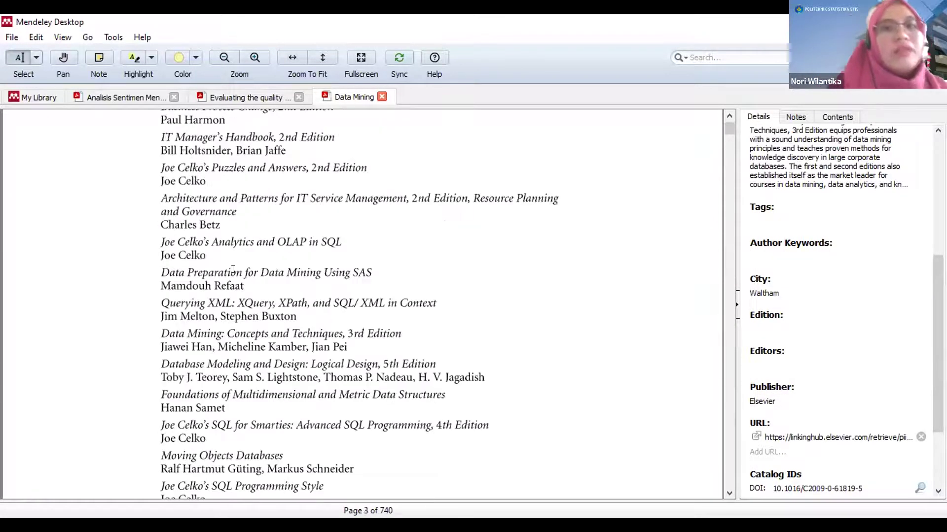
{"action": "scroll", "coordinate": [233, 269], "scroll_direction": "up", "scroll_amount": 8}
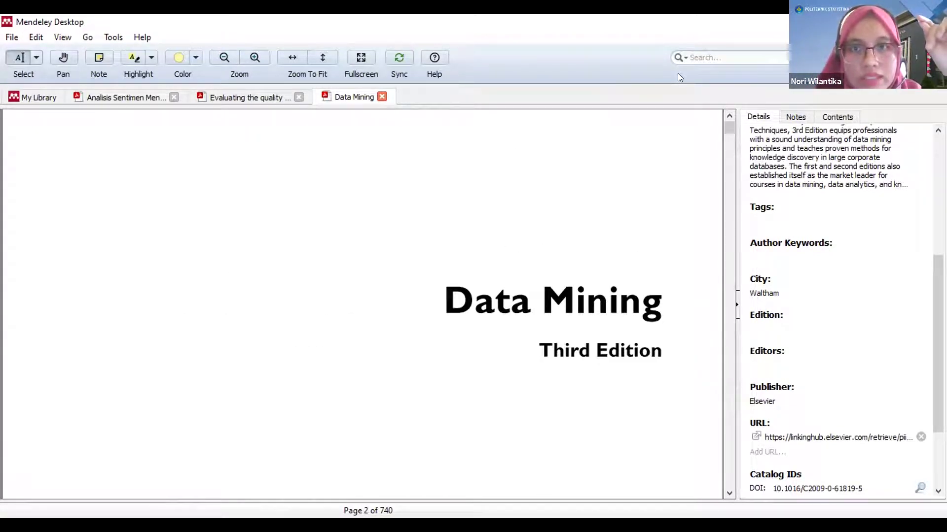
{"action": "left_click", "coordinate": [481, 125]}
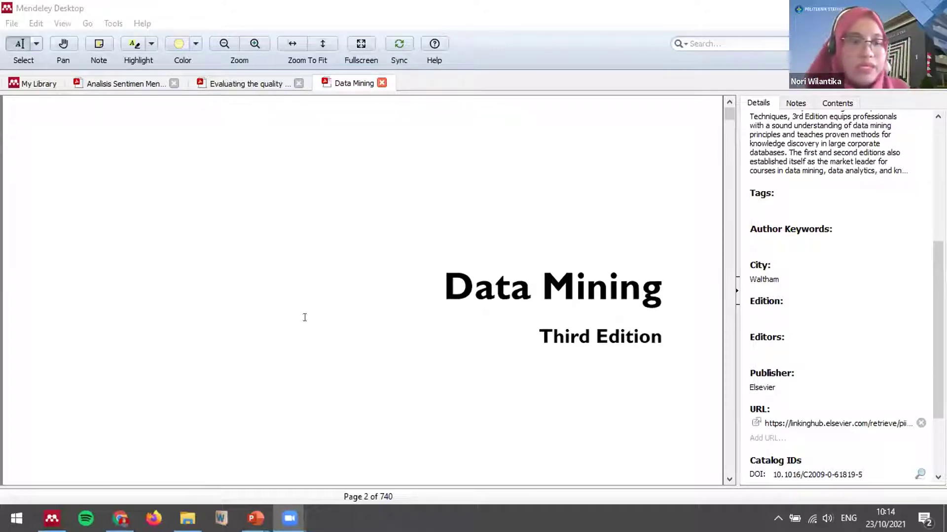
Switch to Chrome, search for "google scholar" in the ScienceDirect tab and open the Google Scholar site.
{"action": "left_click", "coordinate": [120, 518]}
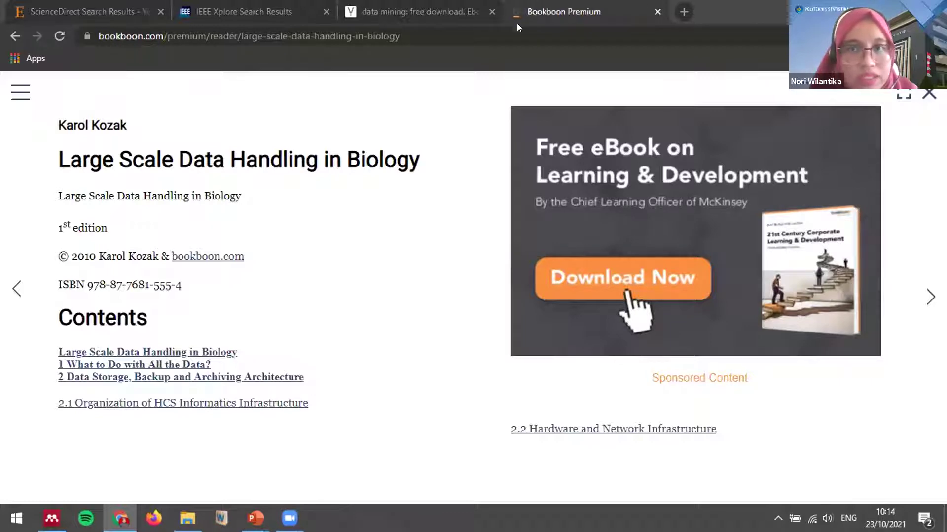
{"action": "left_click", "coordinate": [136, 26]}
{"action": "left_click", "coordinate": [147, 30]}
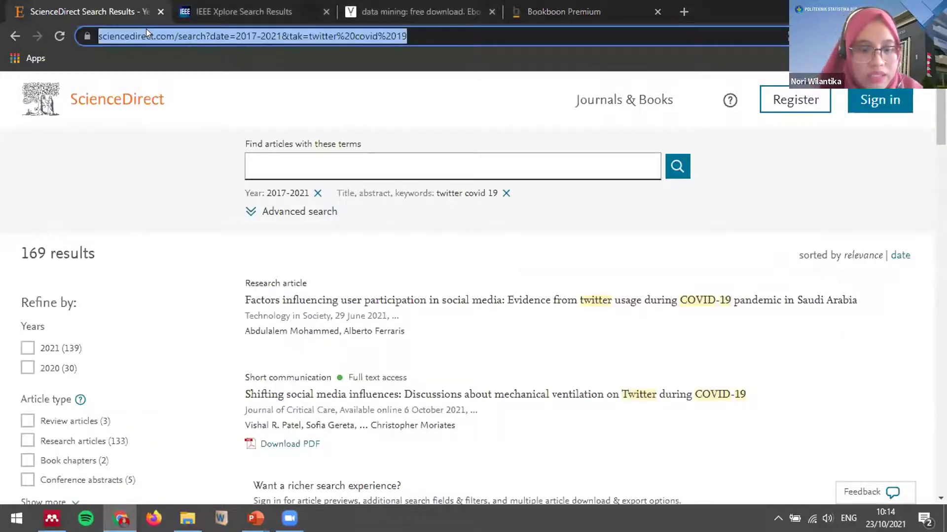
{"action": "type", "text": "go"}
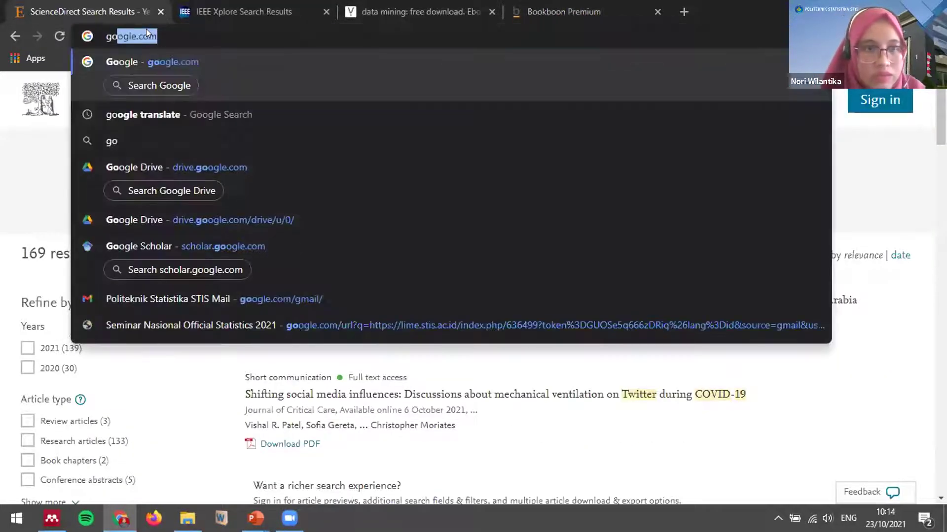
{"action": "type", "text": "ogle "}
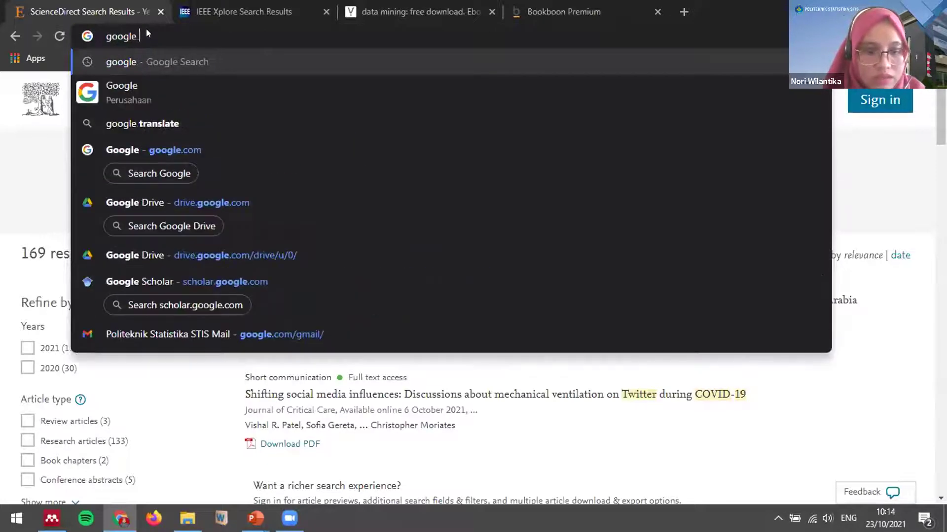
{"action": "type", "text": "scholar"}
{"action": "key", "text": "Return"}
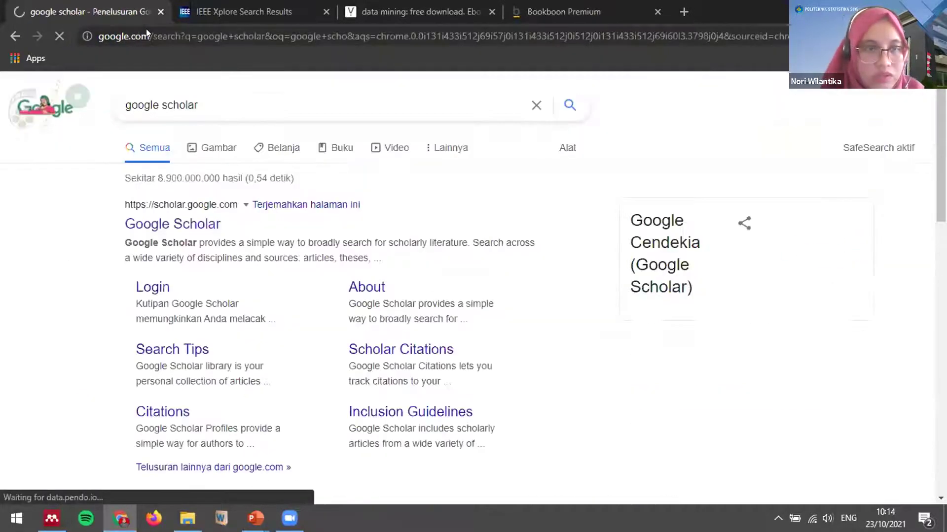
{"action": "left_click", "coordinate": [188, 222]}
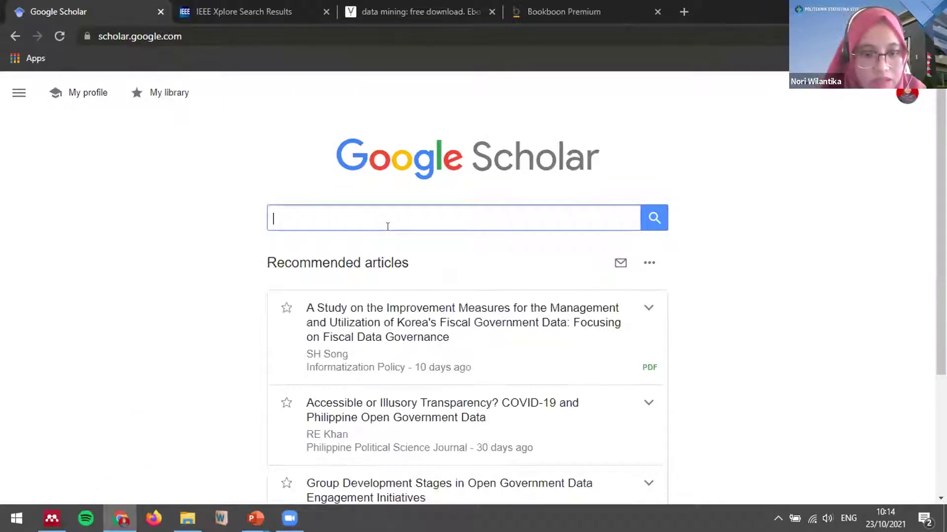
Search Google Scholar for "google trend covid 19" and open the citation formats of the first article.
{"action": "type", "text": "g"}
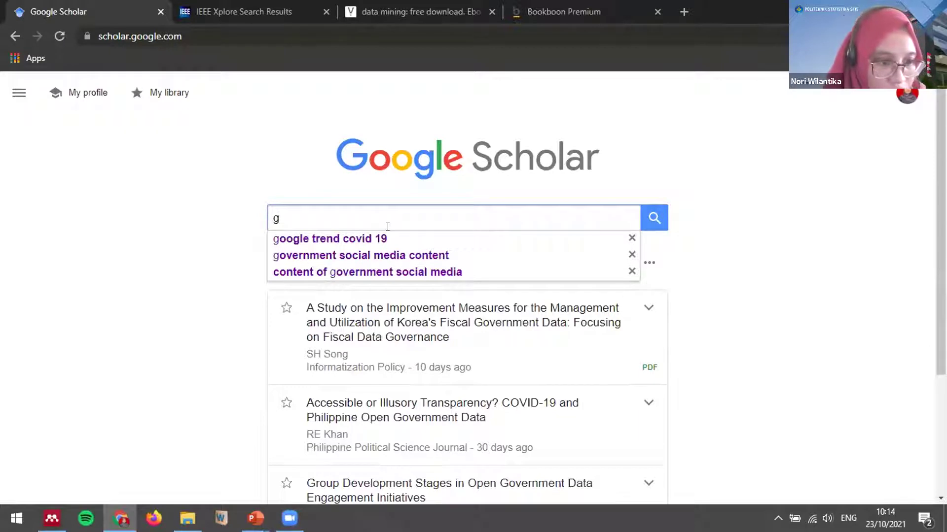
{"action": "type", "text": "oog"}
{"action": "key", "text": "Up"}
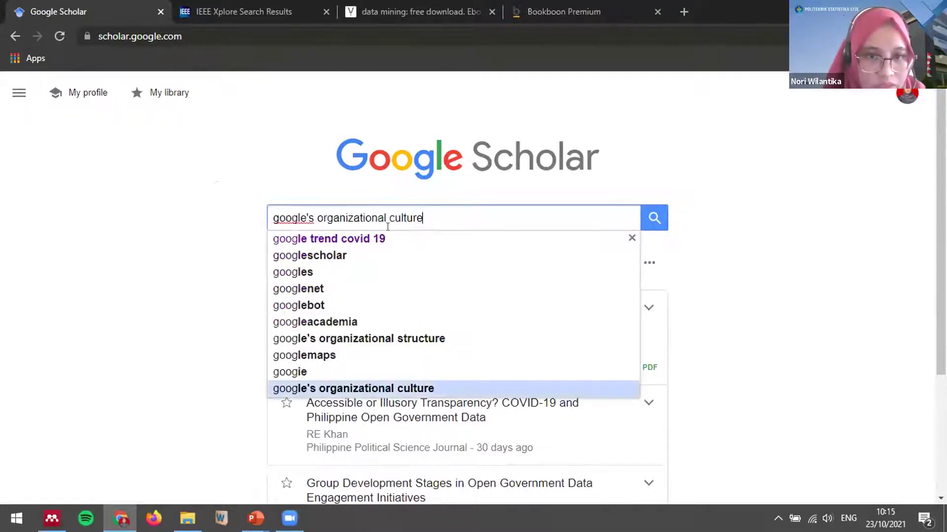
{"action": "key", "text": "Down"}
{"action": "left_click", "coordinate": [381, 239]}
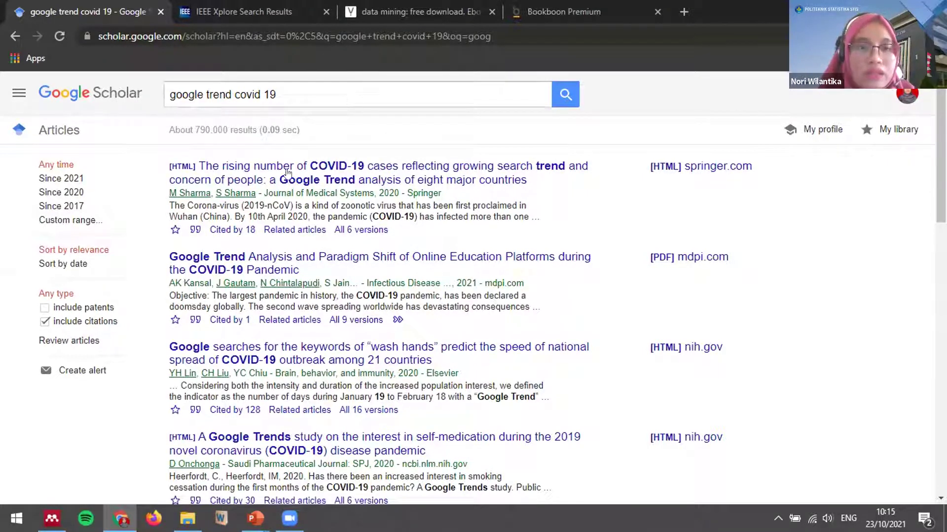
{"action": "left_click", "coordinate": [195, 231]}
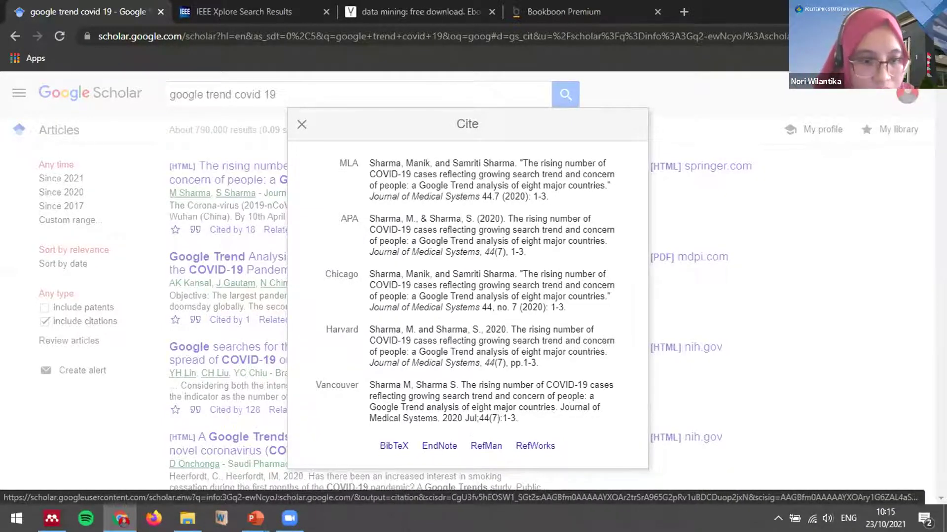
Locate the scholar.ris file in the Latihan Mendeley folder in File Explorer, and switch back to Mendeley Desktop.
{"action": "left_click", "coordinate": [187, 518]}
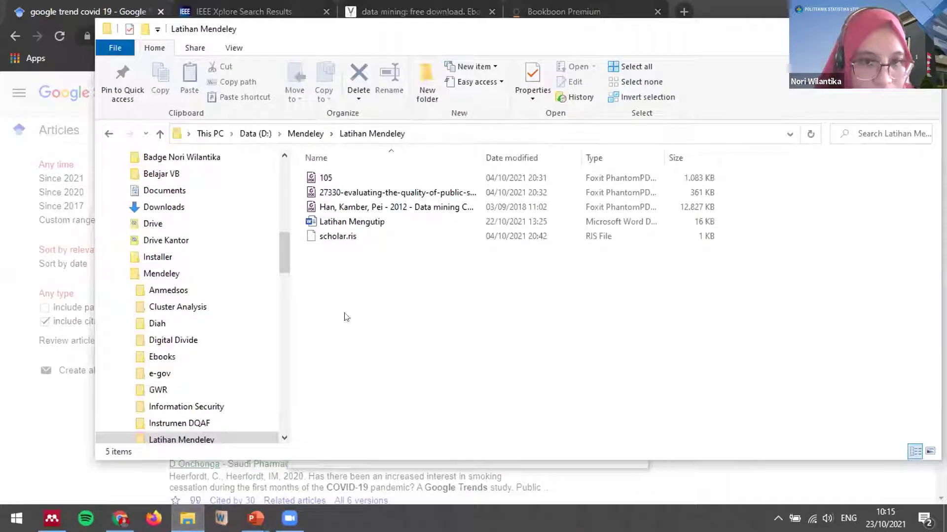
{"action": "left_click", "coordinate": [338, 237]}
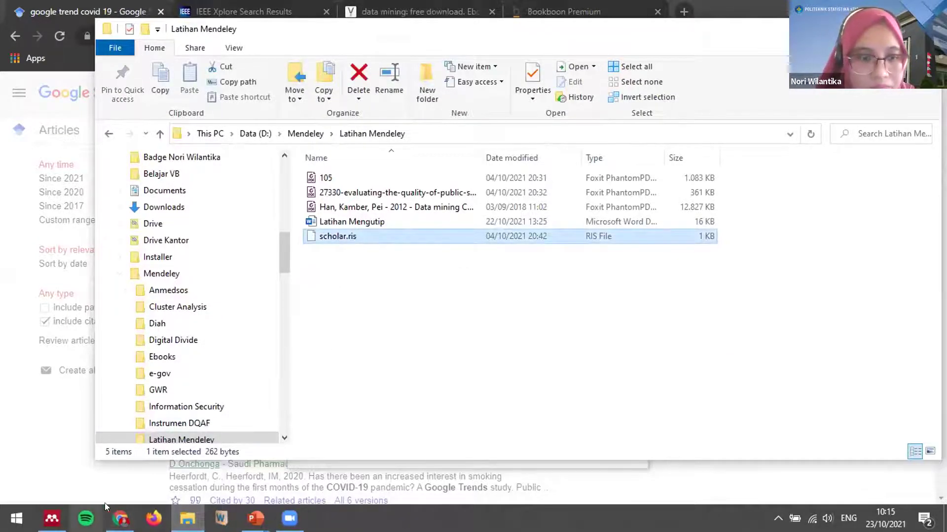
{"action": "left_click", "coordinate": [52, 518]}
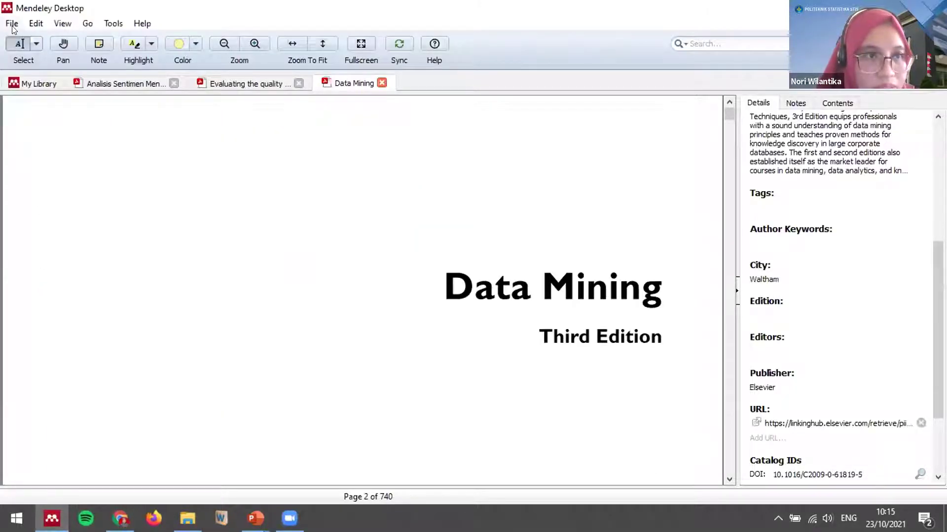
Return to the Tutorial Mendeley folder in the library and import the scholar.ris file in RIS format.
{"action": "left_click", "coordinate": [12, 23]}
{"action": "left_click", "coordinate": [161, 21]}
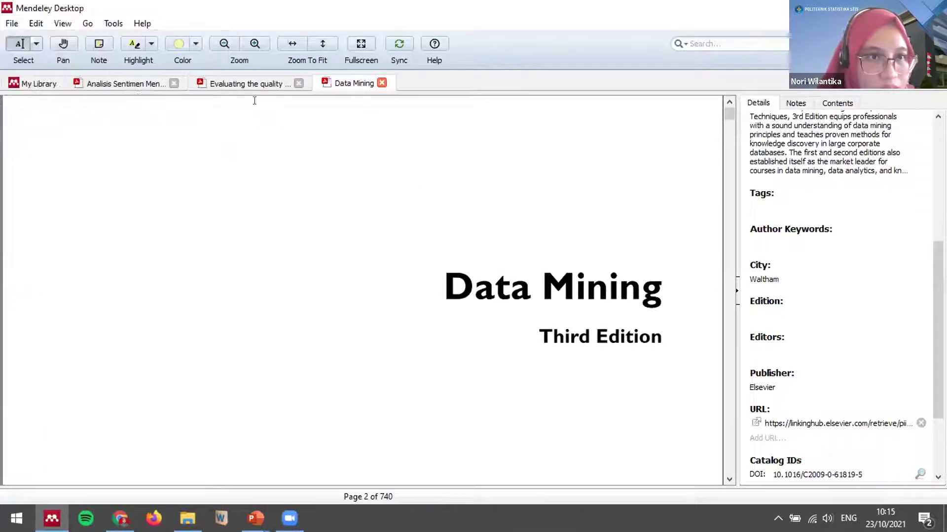
{"action": "left_click", "coordinate": [38, 86]}
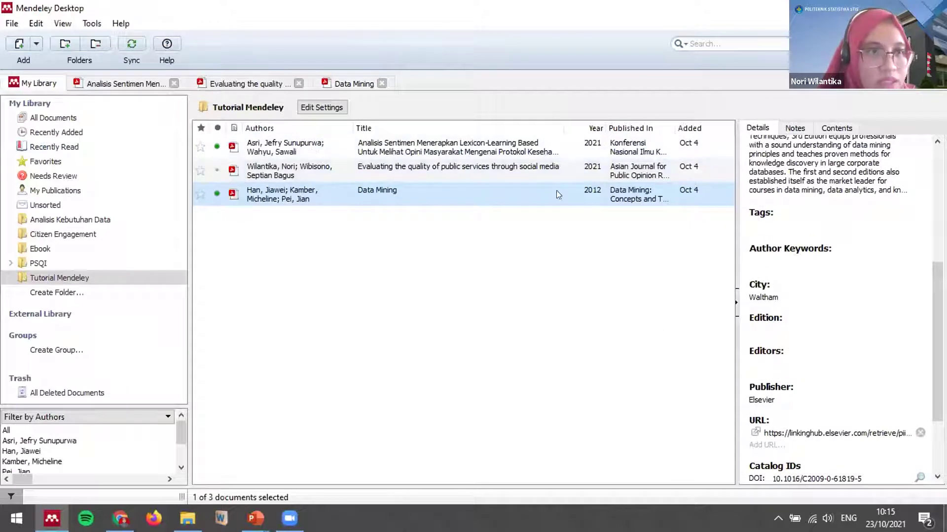
{"action": "left_click", "coordinate": [13, 24]}
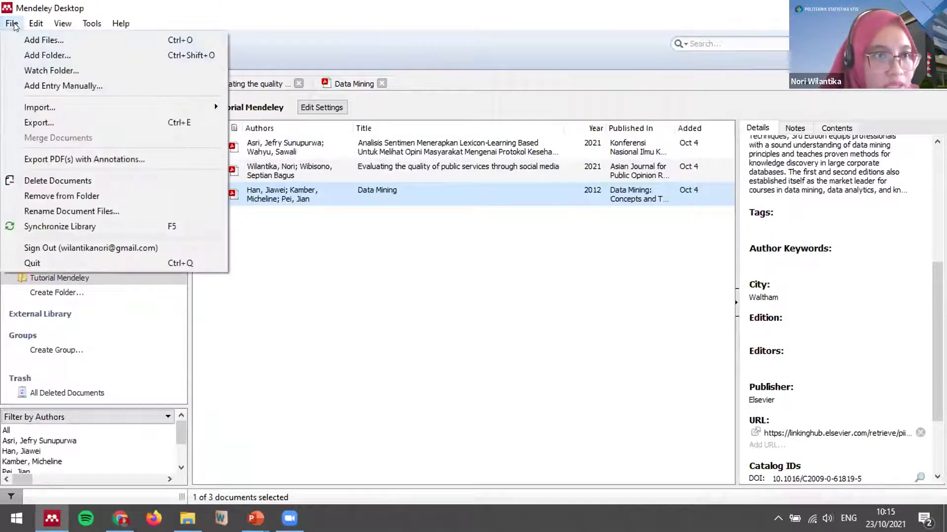
{"action": "mouse_move", "coordinate": [93, 105]}
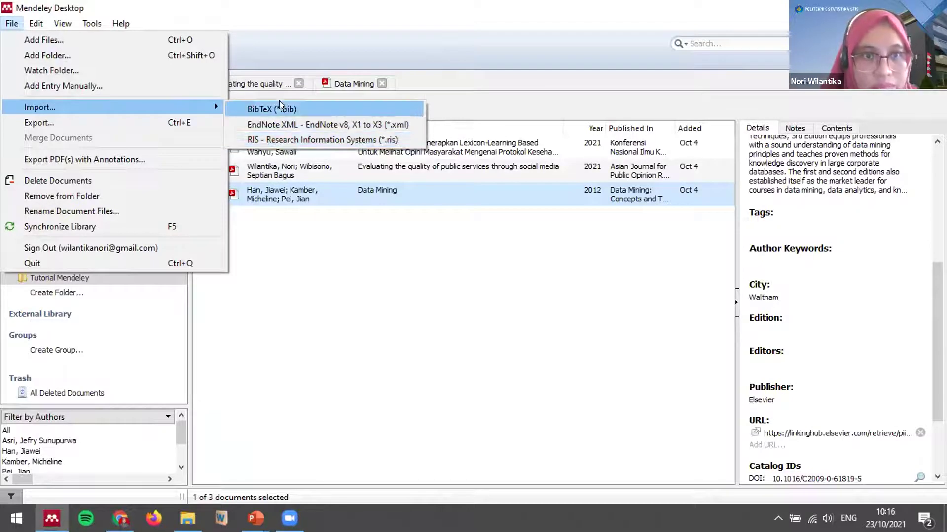
{"action": "left_click", "coordinate": [278, 140]}
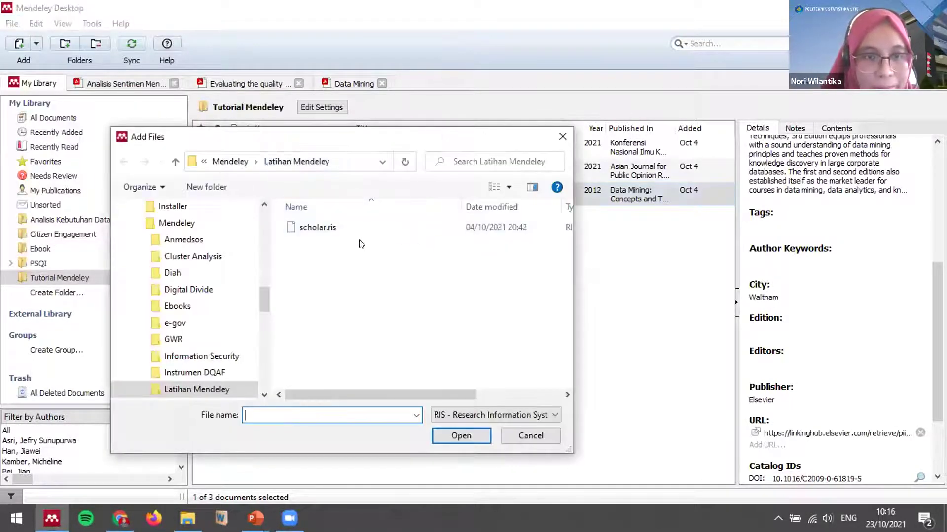
{"action": "double_click", "coordinate": [305, 228]}
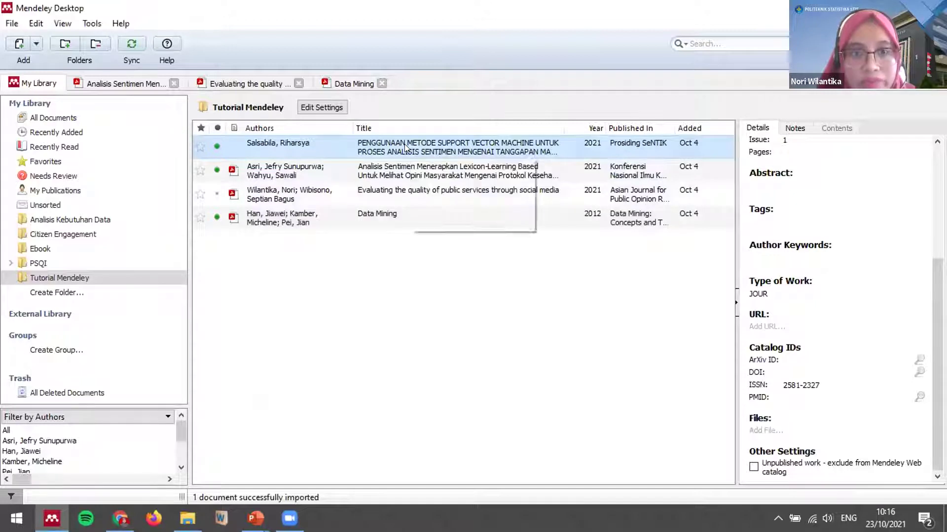
Review the imported article's details, check scholar.ris in File Explorer, return to Mendeley Desktop and deselect the article.
{"action": "left_click", "coordinate": [583, 155]}
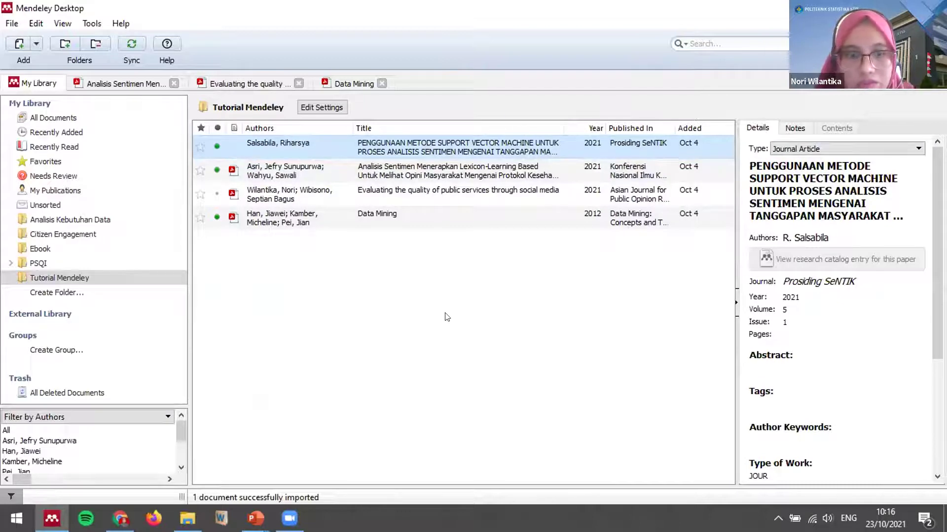
{"action": "key", "text": "alt+Tab"}
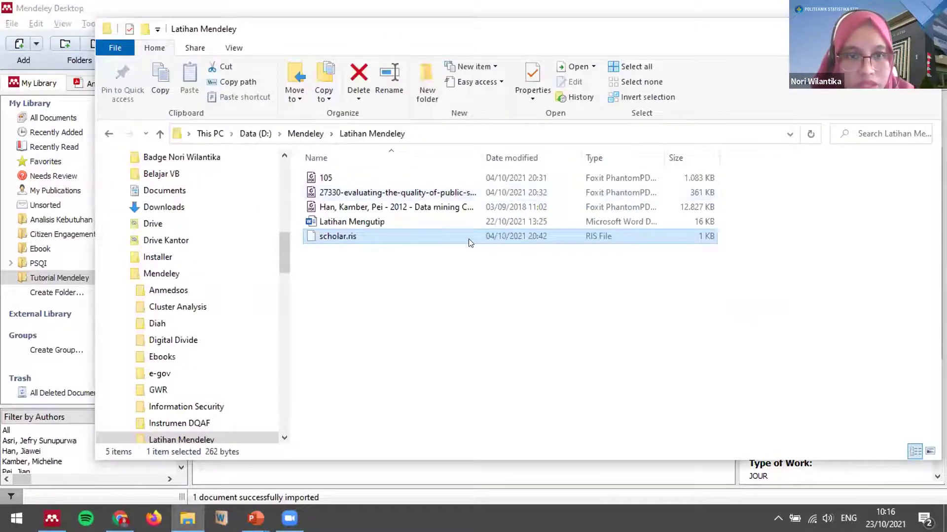
{"action": "key", "text": "alt+Tab"}
{"action": "scroll", "coordinate": [837, 220], "scroll_direction": "down", "scroll_amount": 1}
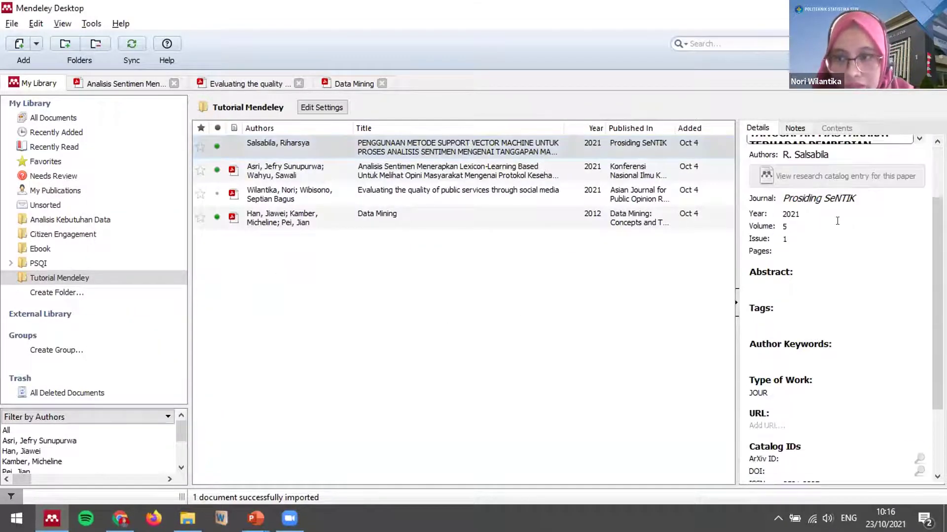
{"action": "left_click", "coordinate": [491, 327]}
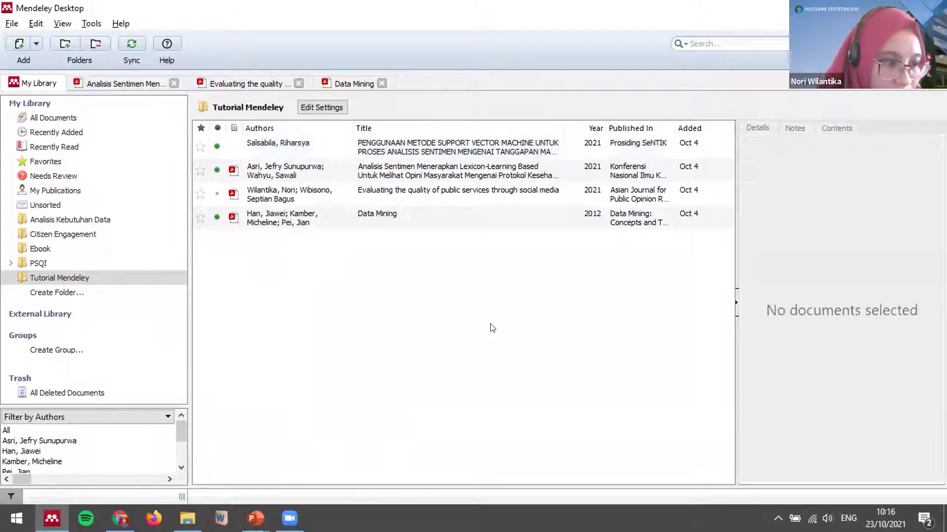
Show the Analisis Kebutuhan Data folder and close all three open PDF documents.
{"action": "left_click", "coordinate": [105, 218]}
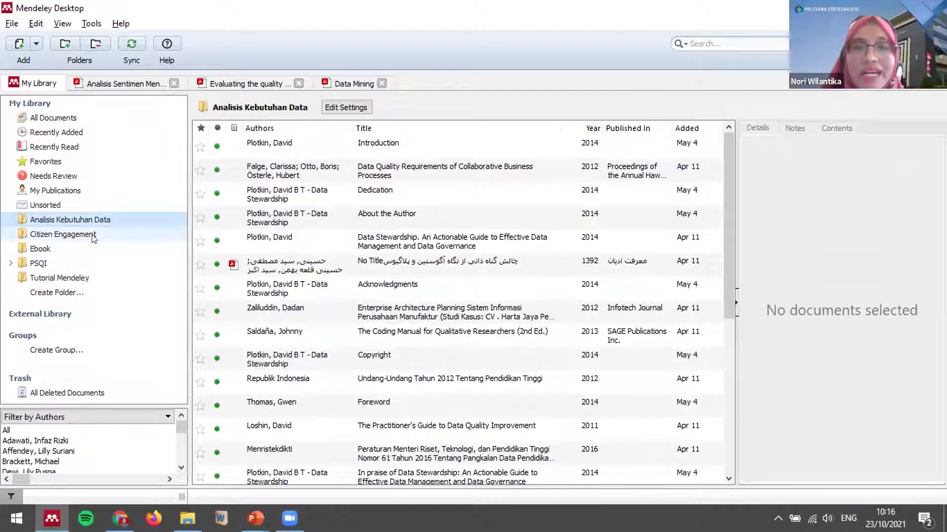
{"action": "left_click", "coordinate": [174, 84]}
{"action": "left_click", "coordinate": [172, 83]}
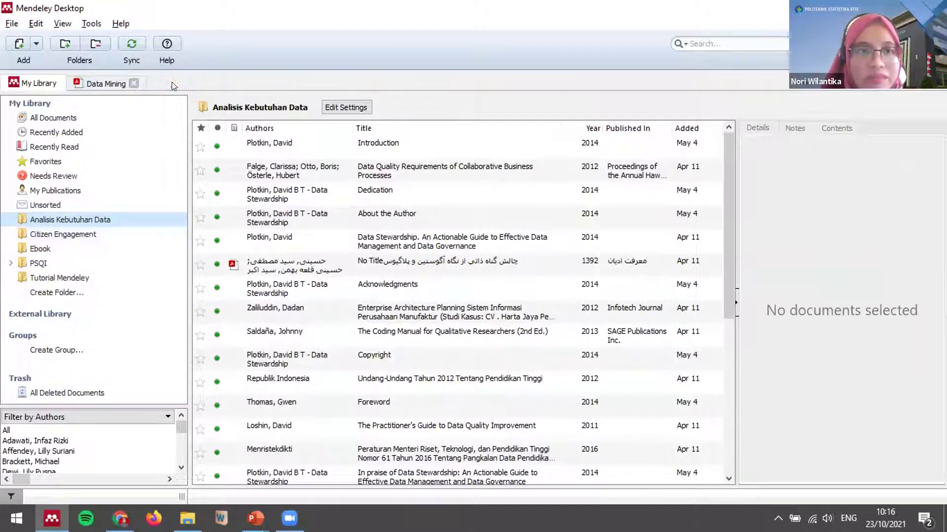
{"action": "left_click", "coordinate": [133, 83]}
{"action": "left_click", "coordinate": [133, 83]}
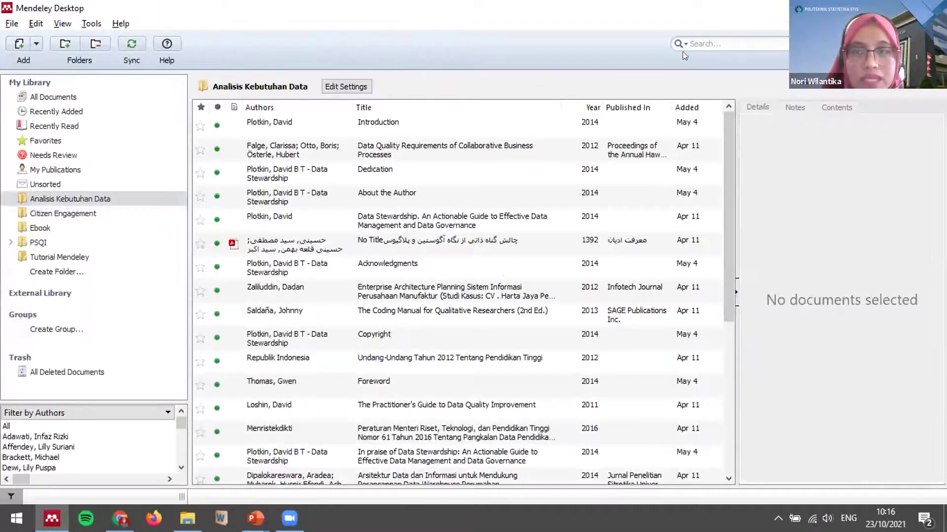
Search the Analisis Kebutuhan Data folder for "naive bayes" and clear the search.
{"action": "left_click", "coordinate": [708, 39]}
{"action": "type", "text": "naive bau"}
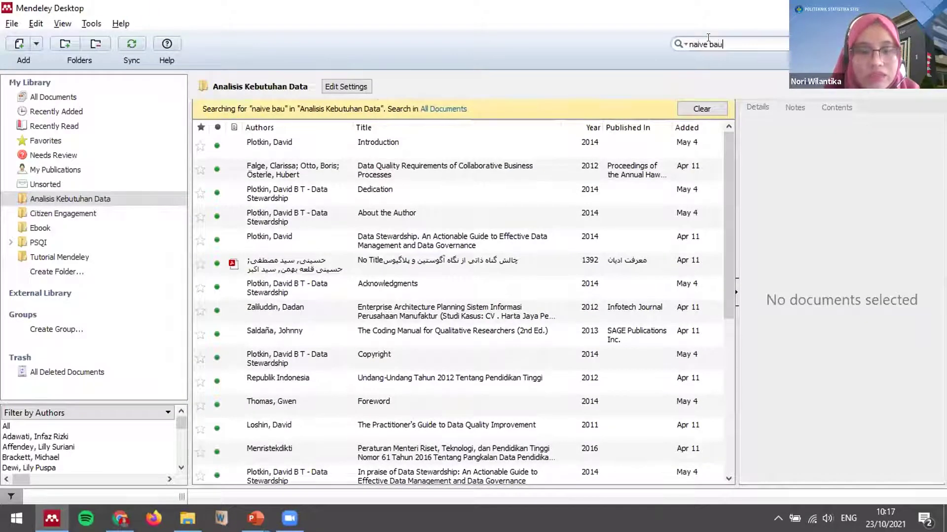
{"action": "key", "text": "BackSpace"}
{"action": "type", "text": "yes"}
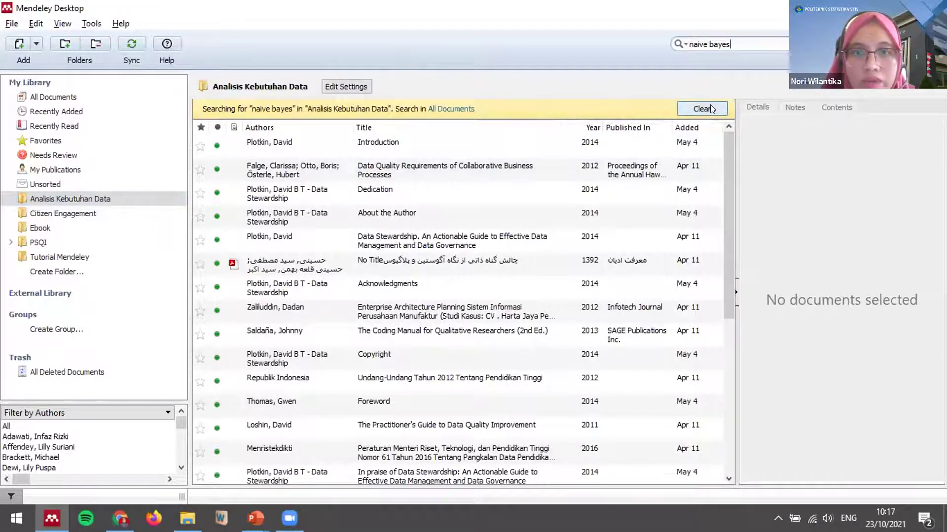
{"action": "left_click", "coordinate": [710, 106]}
Repeat the "naive bayes" search in the Analisis Kebutuhan Data folder, look through the document list and clear the search.
{"action": "left_click", "coordinate": [705, 42]}
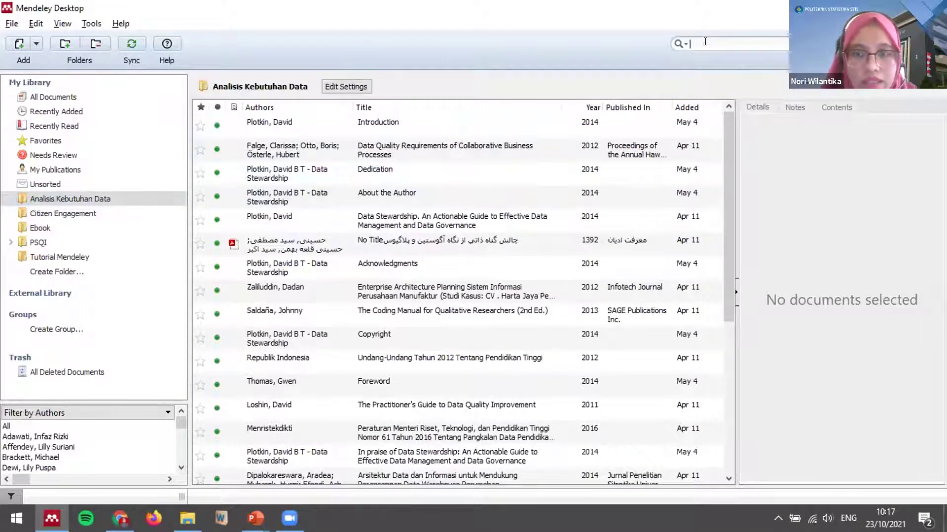
{"action": "type", "text": "naive "}
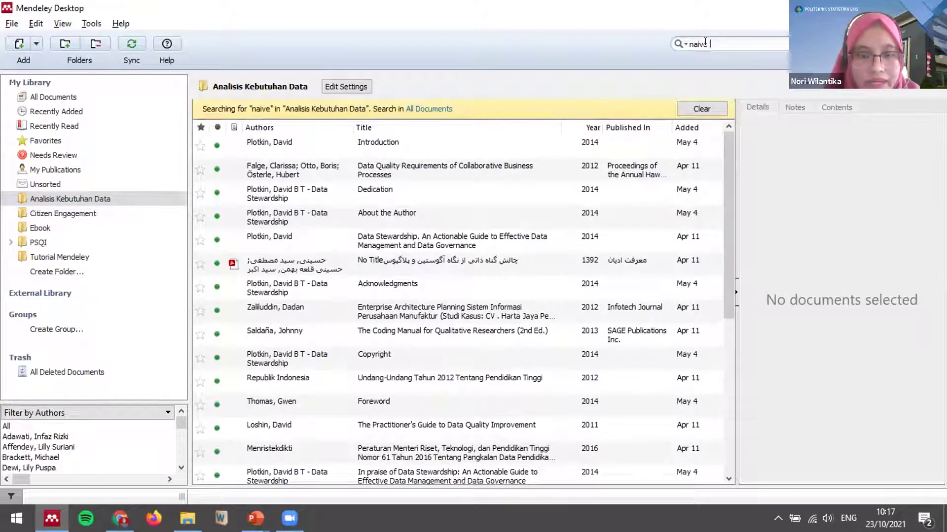
{"action": "type", "text": "bayes"}
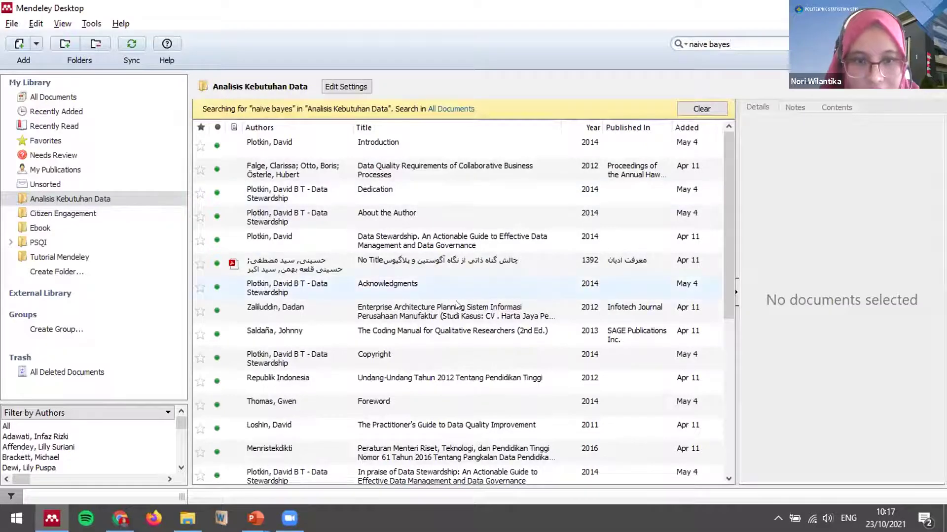
{"action": "scroll", "coordinate": [367, 314], "scroll_direction": "down", "scroll_amount": 5}
{"action": "scroll", "coordinate": [368, 321], "scroll_direction": "up", "scroll_amount": 5}
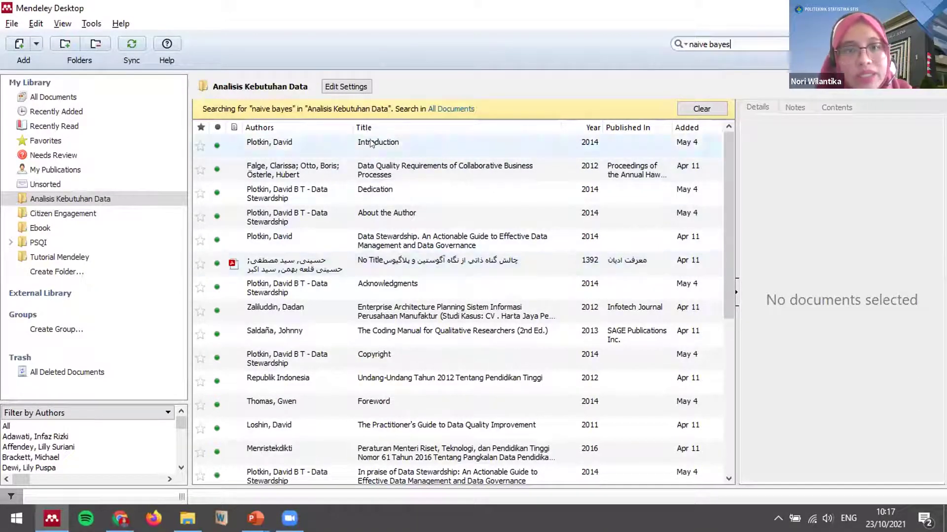
{"action": "scroll", "coordinate": [444, 336], "scroll_direction": "down", "scroll_amount": 4}
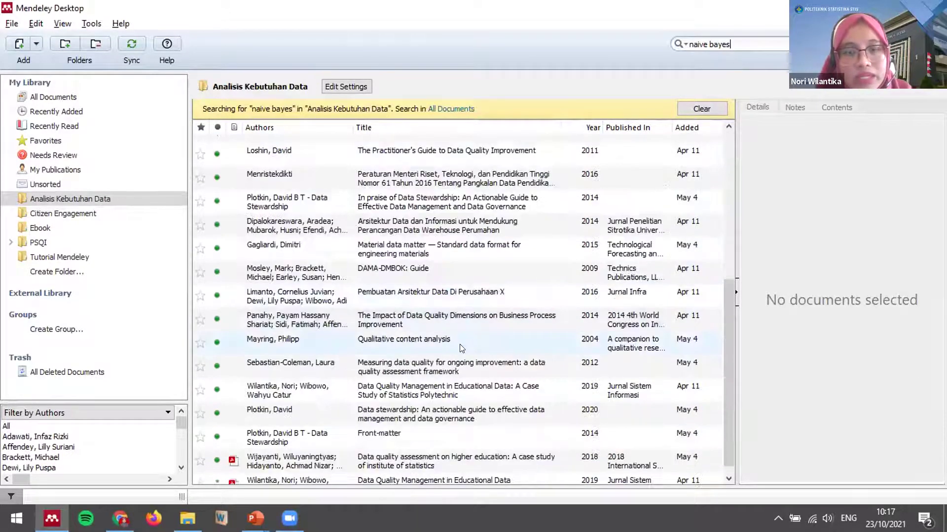
{"action": "scroll", "coordinate": [460, 344], "scroll_direction": "up", "scroll_amount": 4}
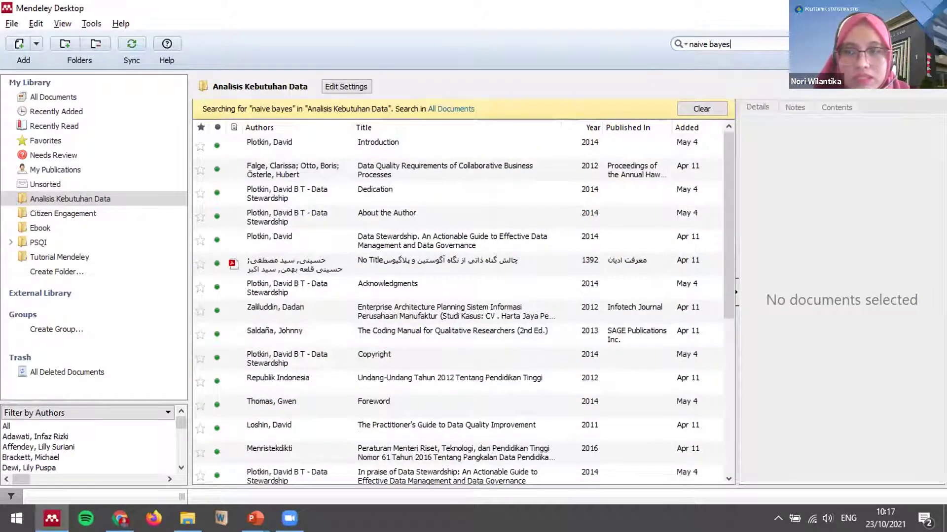
{"action": "key", "text": "Escape"}
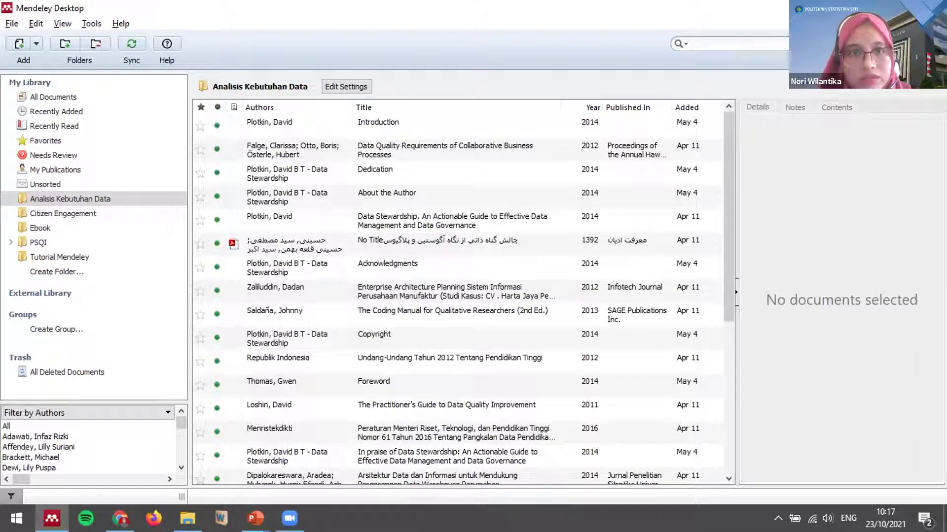
Search the Analisis Kebutuhan Data folder for "twitter" and look through the document list.
{"action": "type", "text": "twitter"}
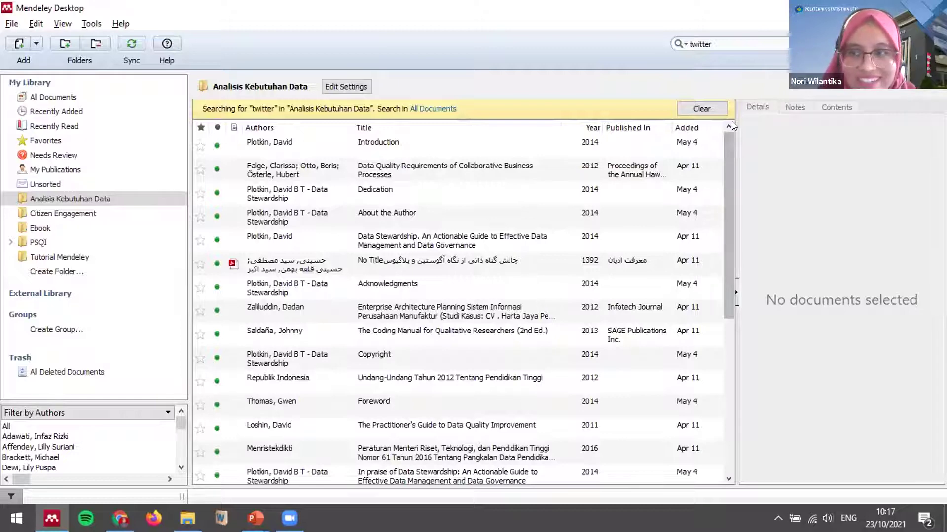
{"action": "scroll", "coordinate": [267, 229], "scroll_direction": "down", "scroll_amount": 4}
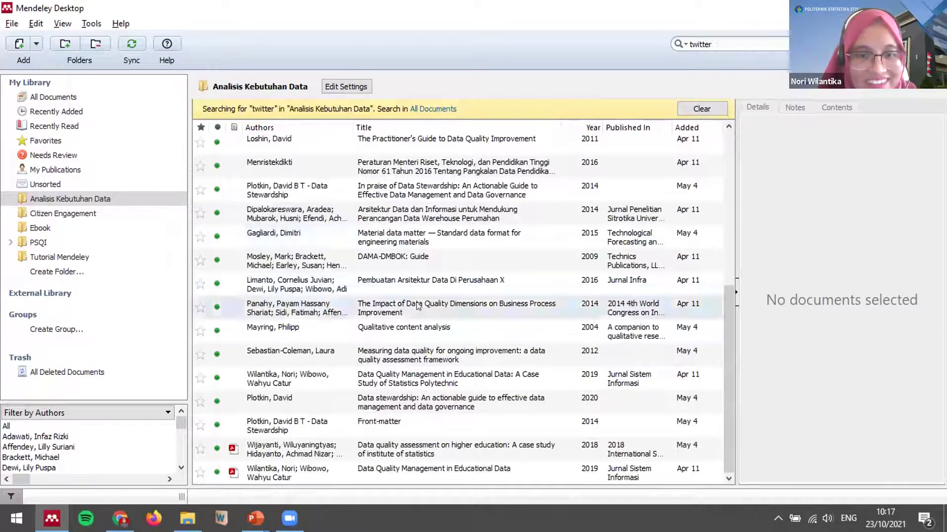
{"action": "scroll", "coordinate": [443, 222], "scroll_direction": "up", "scroll_amount": 4}
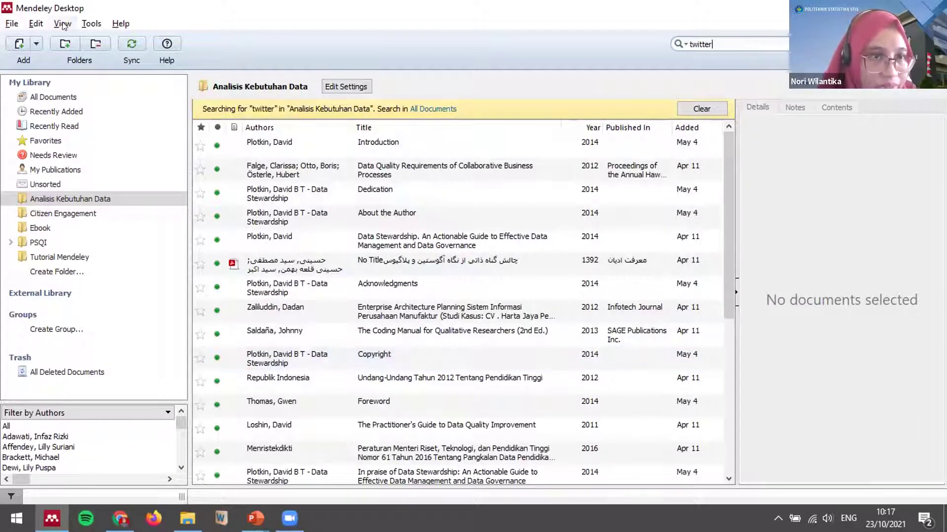
Open the Watched Folders options, collapse Documents, locate the Mendeley folder on Data (D:) and cancel the options.
{"action": "left_click", "coordinate": [84, 22]}
{"action": "mouse_move", "coordinate": [62, 23]}
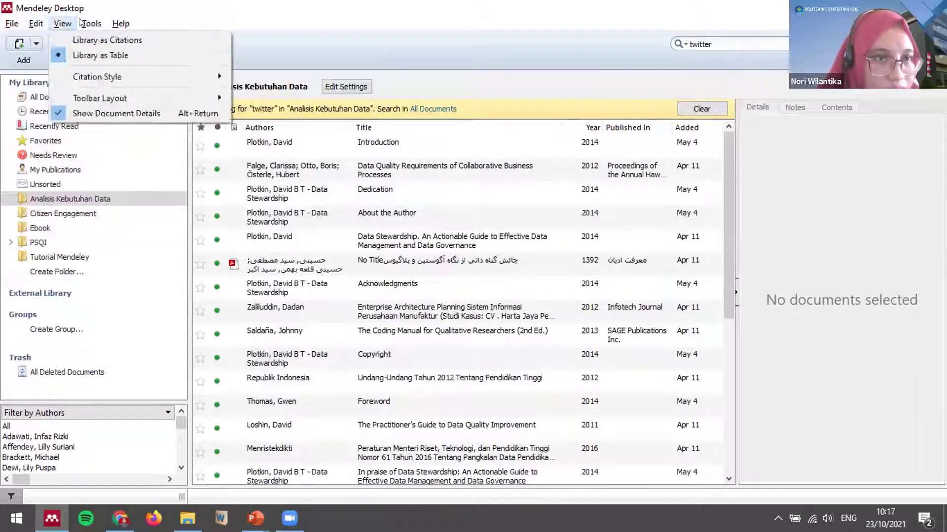
{"action": "left_click", "coordinate": [116, 120]}
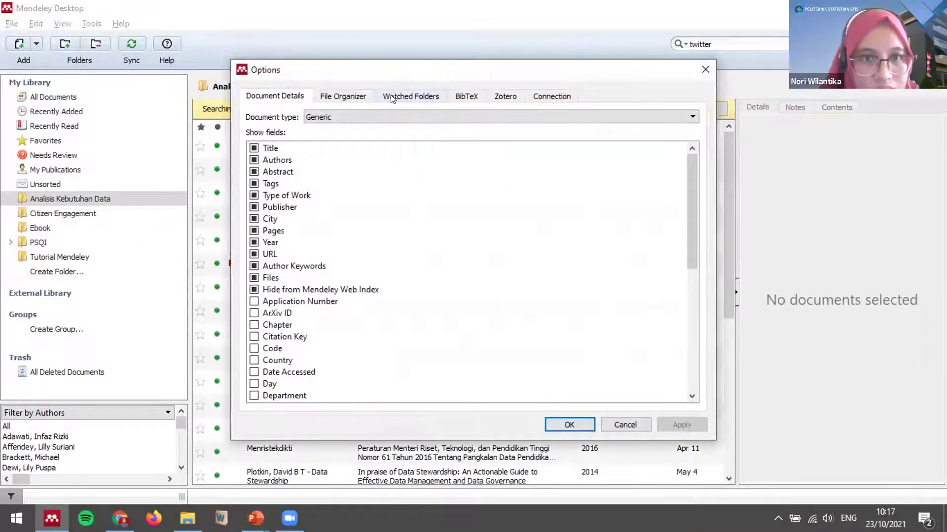
{"action": "left_click", "coordinate": [392, 97]}
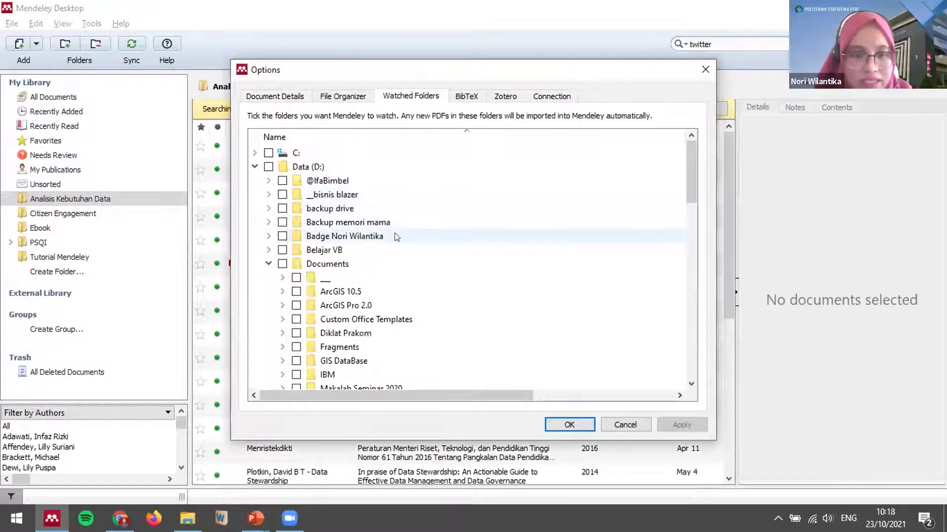
{"action": "scroll", "coordinate": [395, 236], "scroll_direction": "down", "scroll_amount": 7}
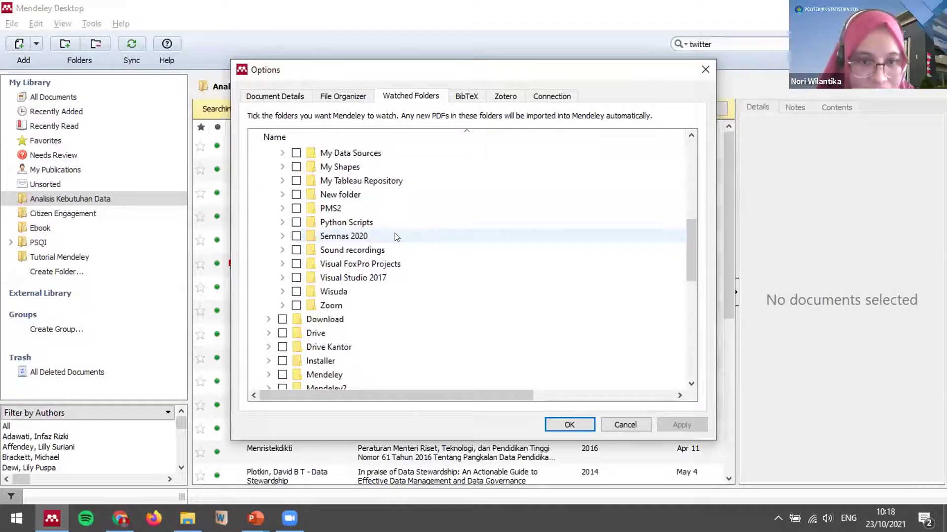
{"action": "scroll", "coordinate": [389, 239], "scroll_direction": "up", "scroll_amount": 5}
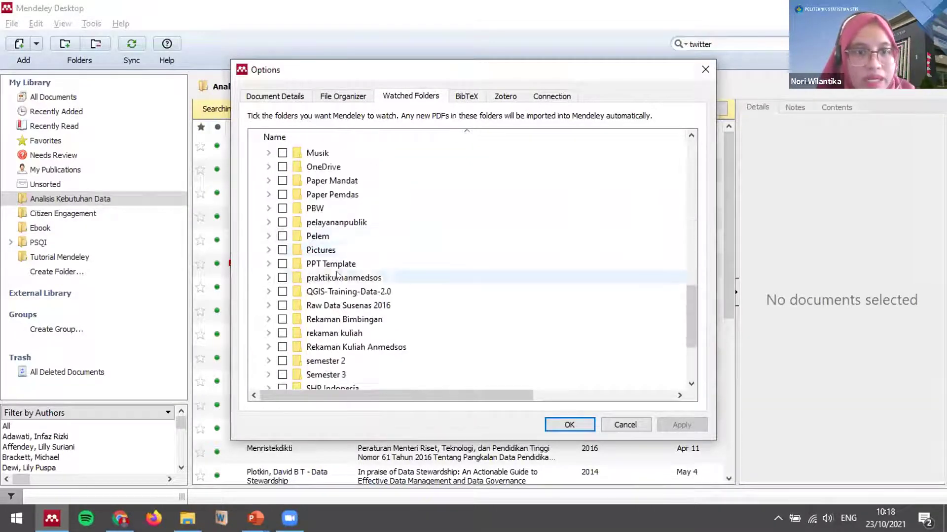
{"action": "scroll", "coordinate": [328, 263], "scroll_direction": "up", "scroll_amount": 3}
{"action": "left_click", "coordinate": [268, 264]}
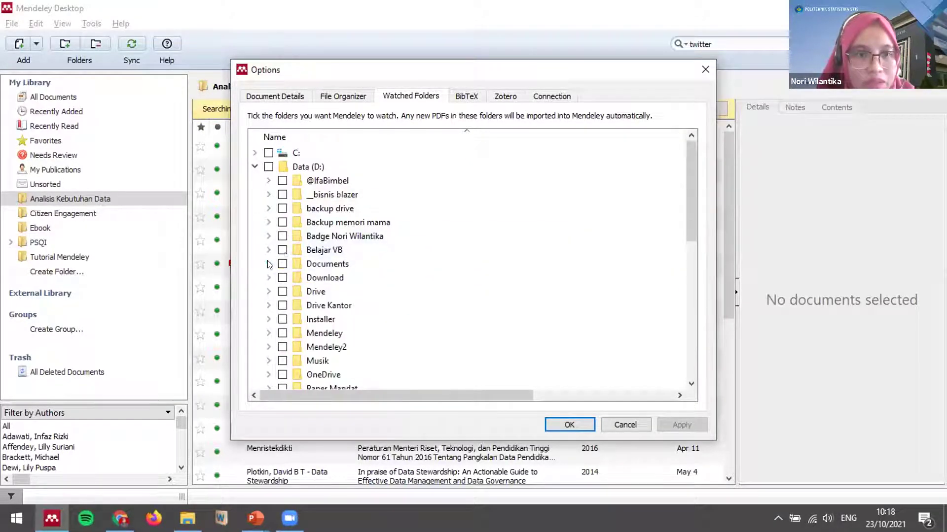
{"action": "scroll", "coordinate": [330, 306], "scroll_direction": "down", "scroll_amount": 1}
{"action": "left_click", "coordinate": [333, 293]}
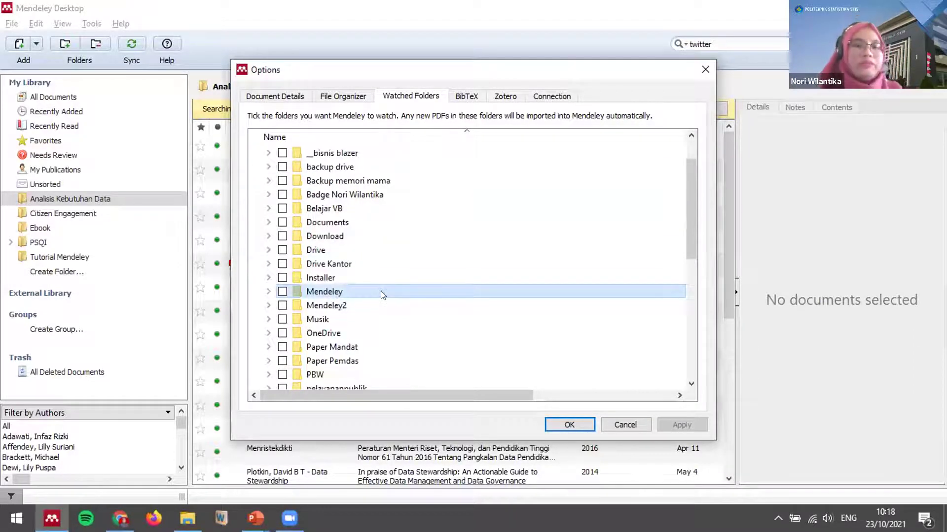
{"action": "scroll", "coordinate": [379, 289], "scroll_direction": "down", "scroll_amount": 1}
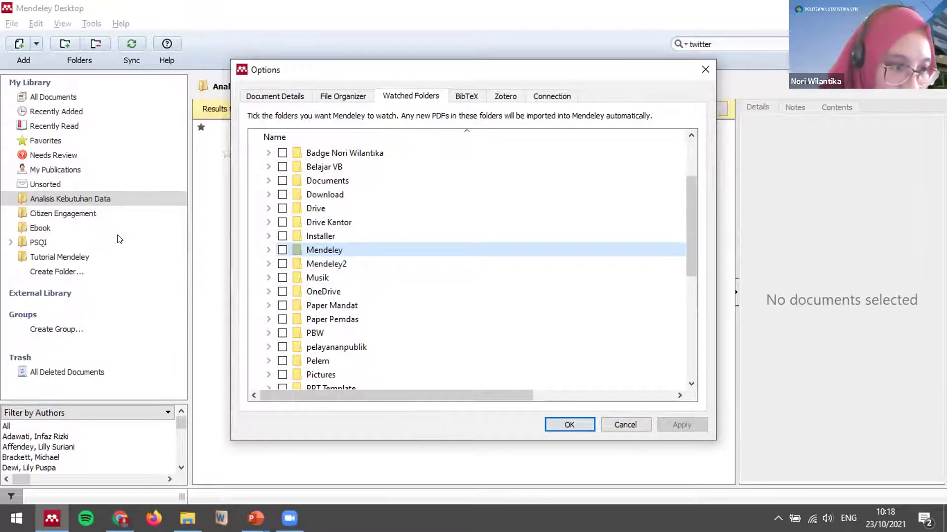
{"action": "left_click", "coordinate": [634, 423]}
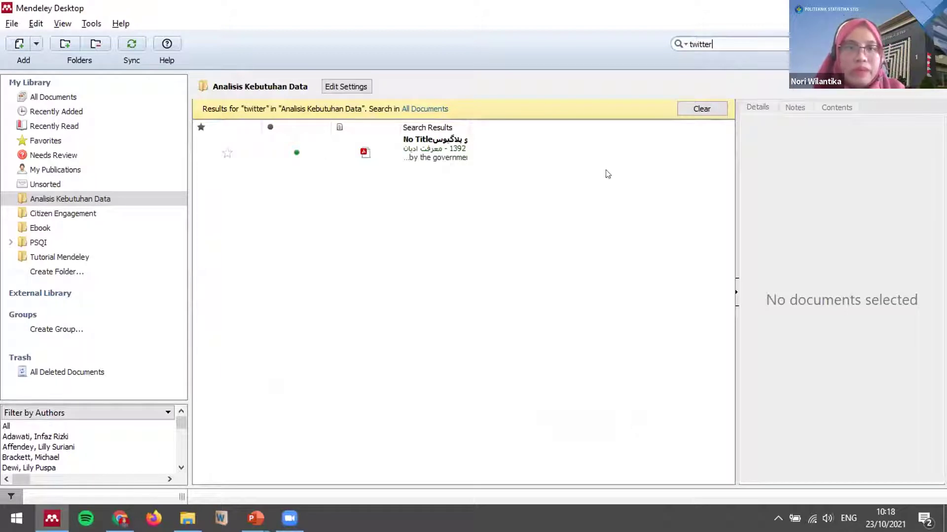
Select the document found by the "twitter" search to view its details.
{"action": "left_click", "coordinate": [426, 153]}
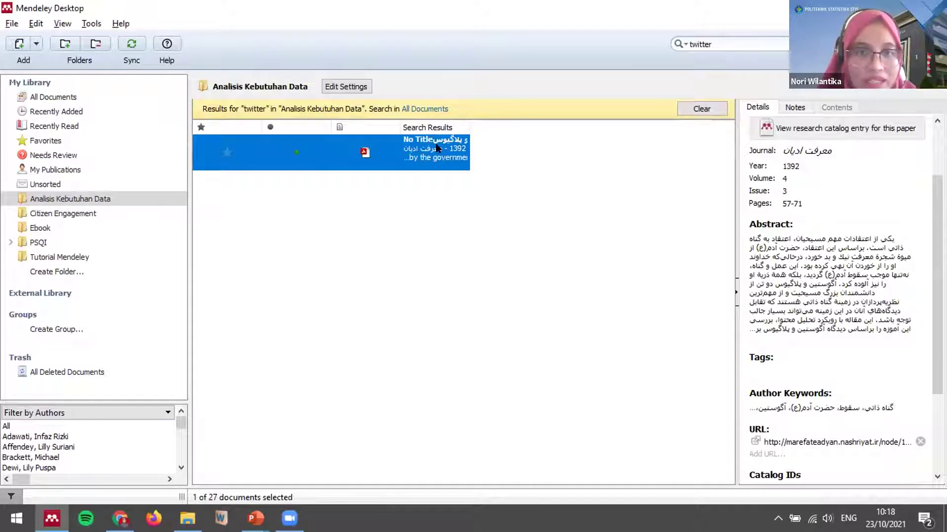
Open the PDF found by the "twitter" search to view its highlighted matches and return to the library.
{"action": "double_click", "coordinate": [436, 146]}
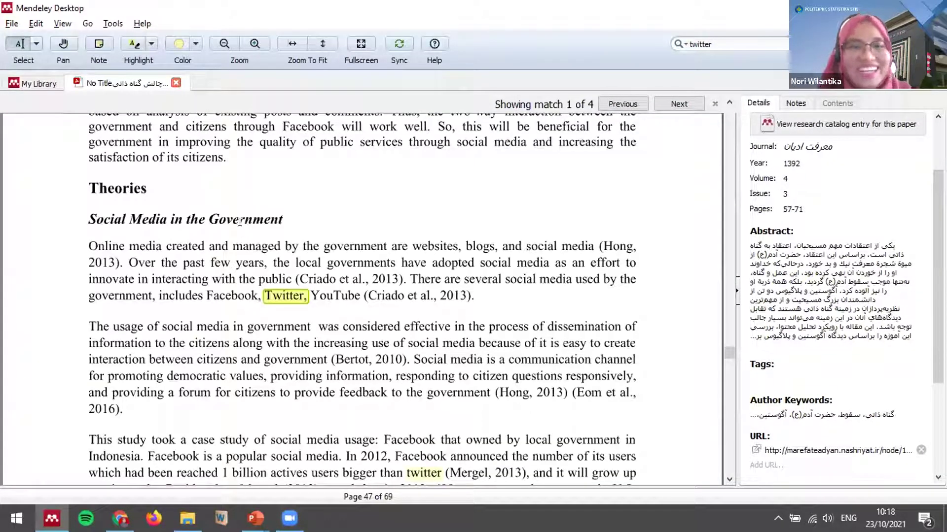
{"action": "left_click", "coordinate": [35, 85]}
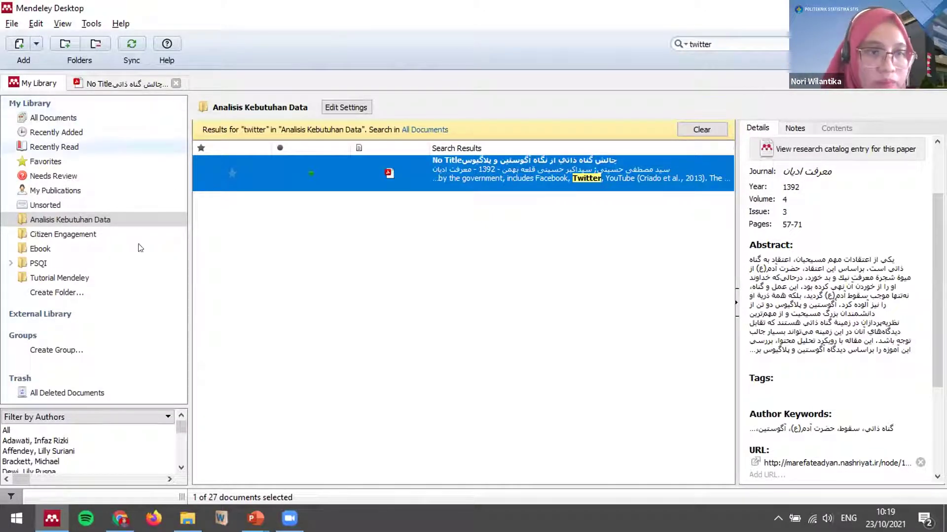
Switch to Chrome and open bps.go.id in a new tab.
{"action": "left_click", "coordinate": [120, 518]}
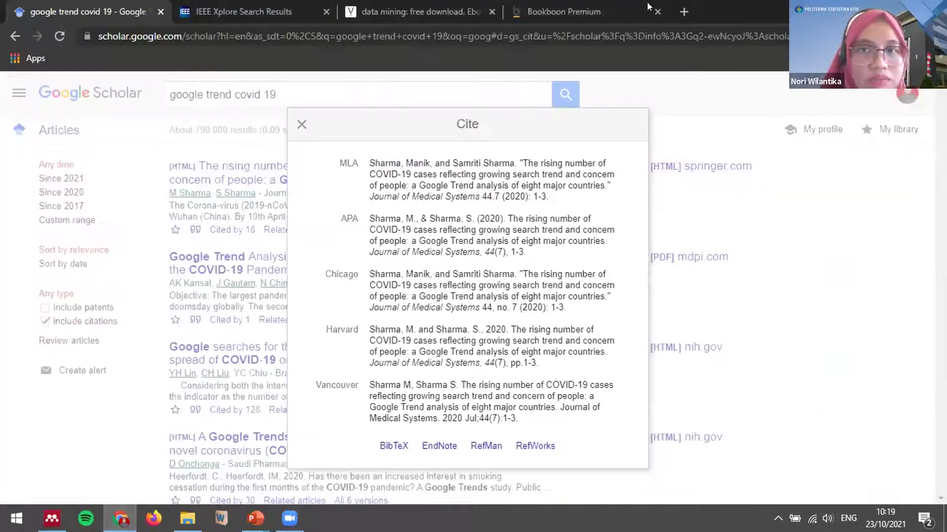
{"action": "left_click", "coordinate": [679, 13]}
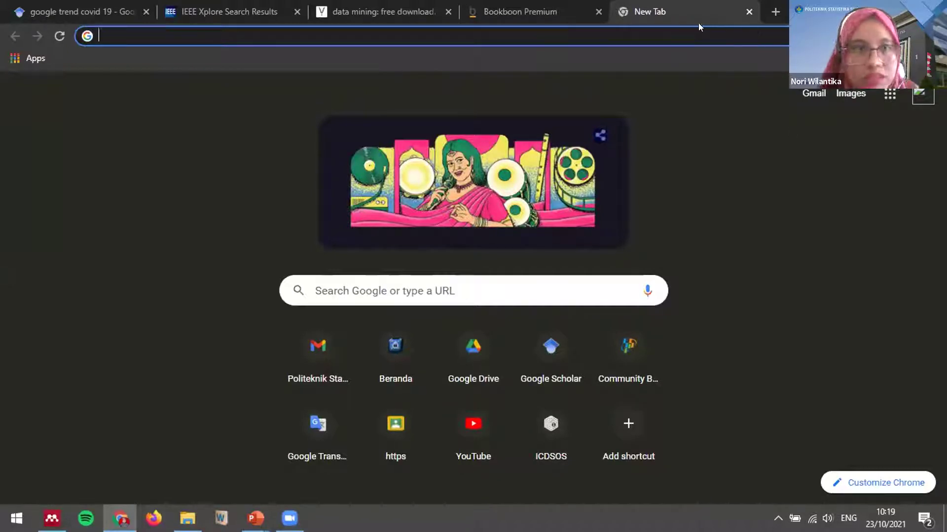
{"action": "type", "text": "bp"}
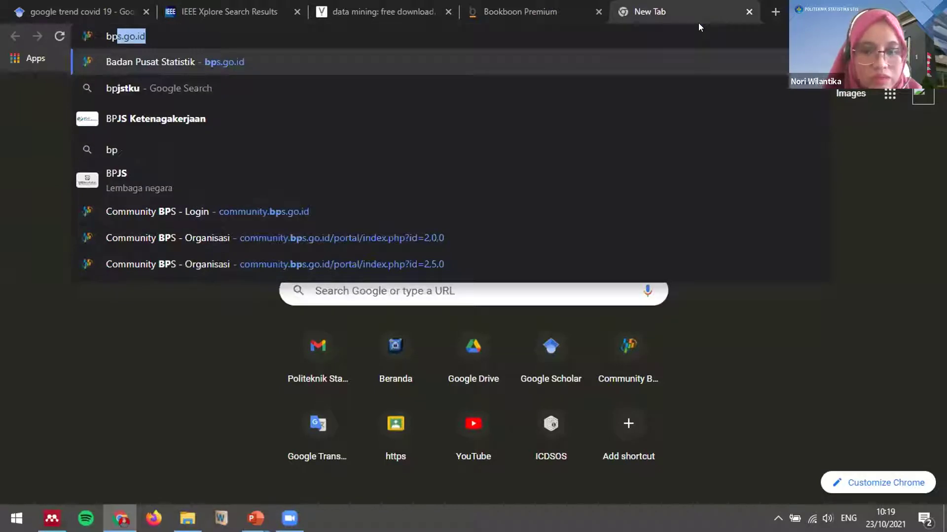
{"action": "key", "text": "Return"}
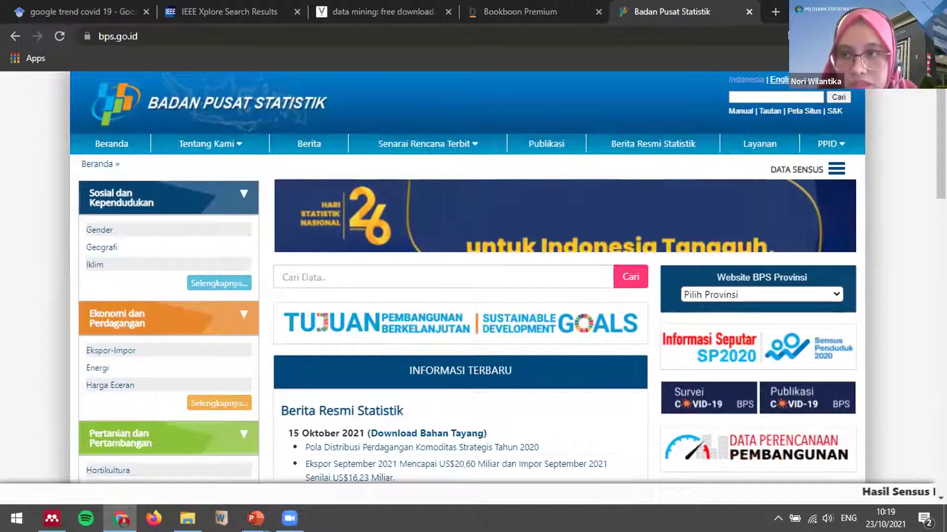
Add the Badan Pusat Statistik web page to the Tutorial Mendeley collection with the Mendeley Web Importer.
{"action": "left_click", "coordinate": [887, 36]}
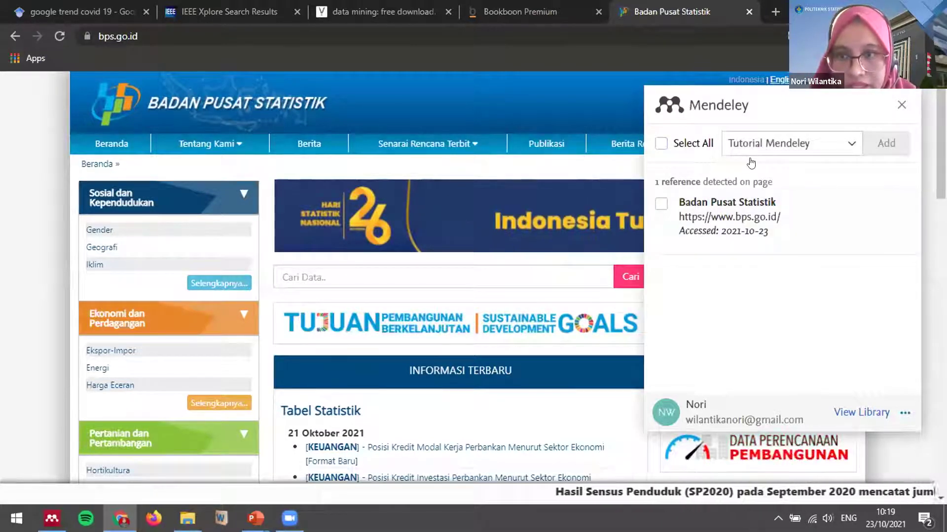
{"action": "left_click", "coordinate": [660, 204]}
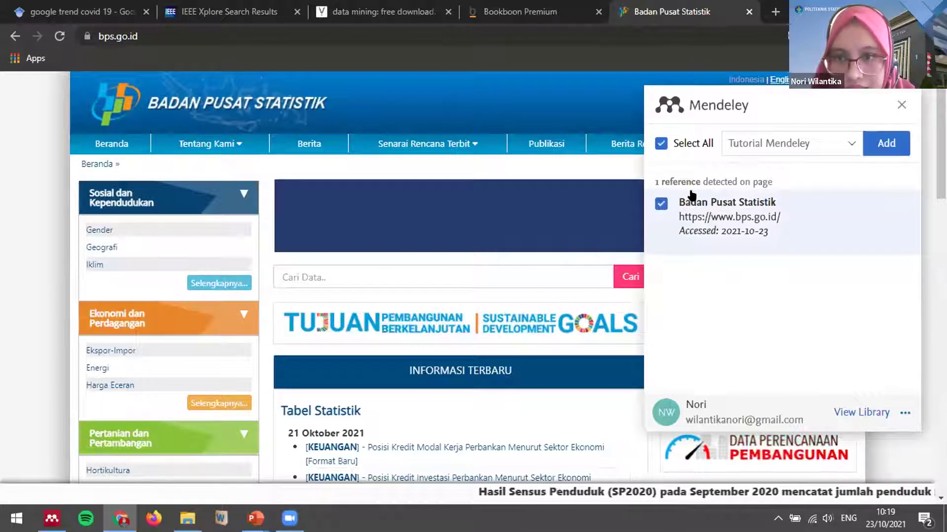
{"action": "left_click", "coordinate": [790, 144]}
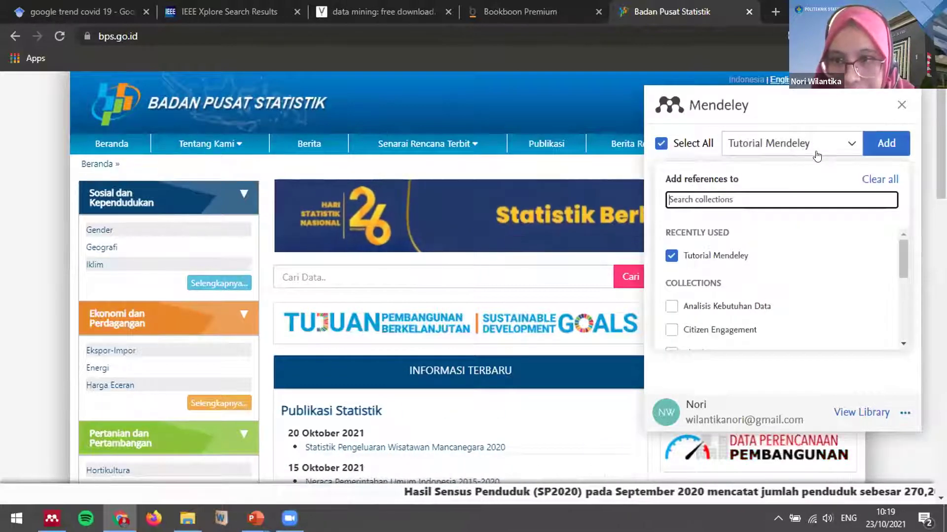
{"action": "left_click", "coordinate": [761, 121]}
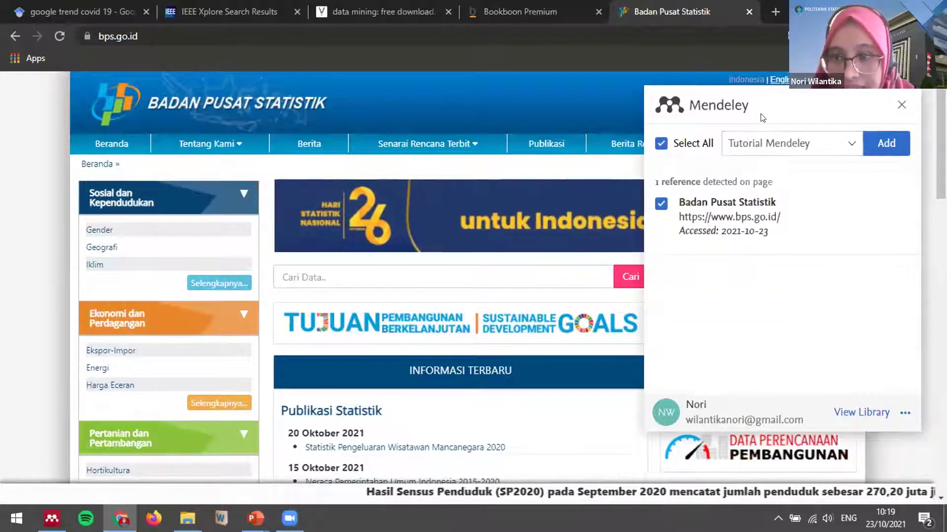
{"action": "left_click", "coordinate": [891, 145]}
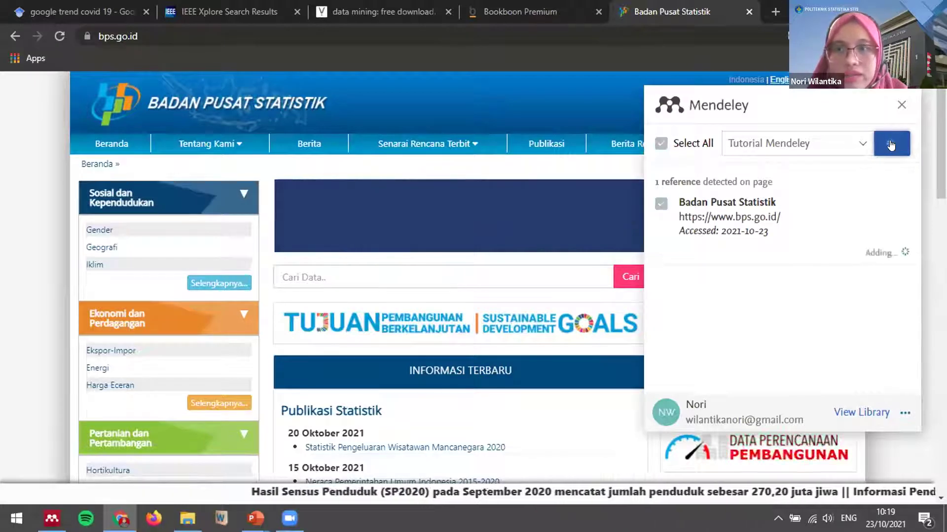
Open the online Mendeley library from the importer and view the Tutorial Mendeley collection.
{"action": "left_click", "coordinate": [856, 413]}
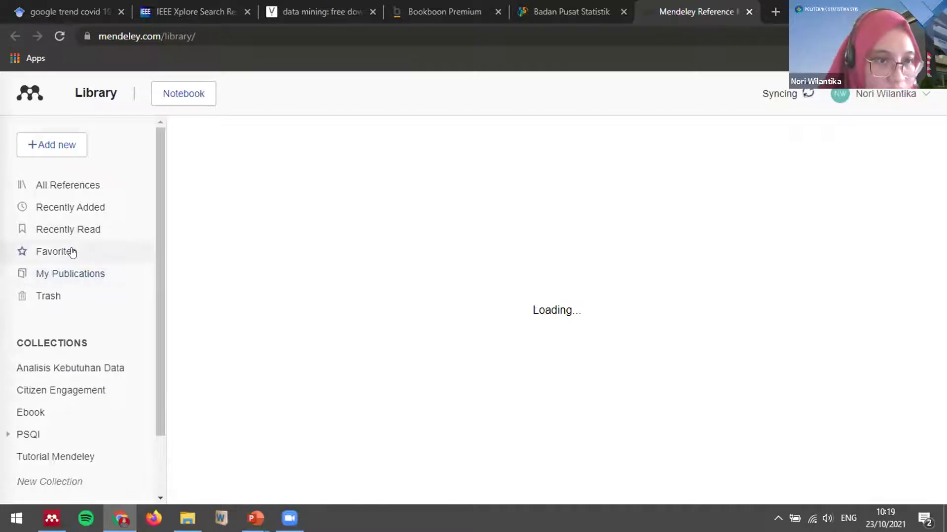
{"action": "scroll", "coordinate": [51, 422], "scroll_direction": "down", "scroll_amount": 2}
{"action": "left_click", "coordinate": [70, 388]}
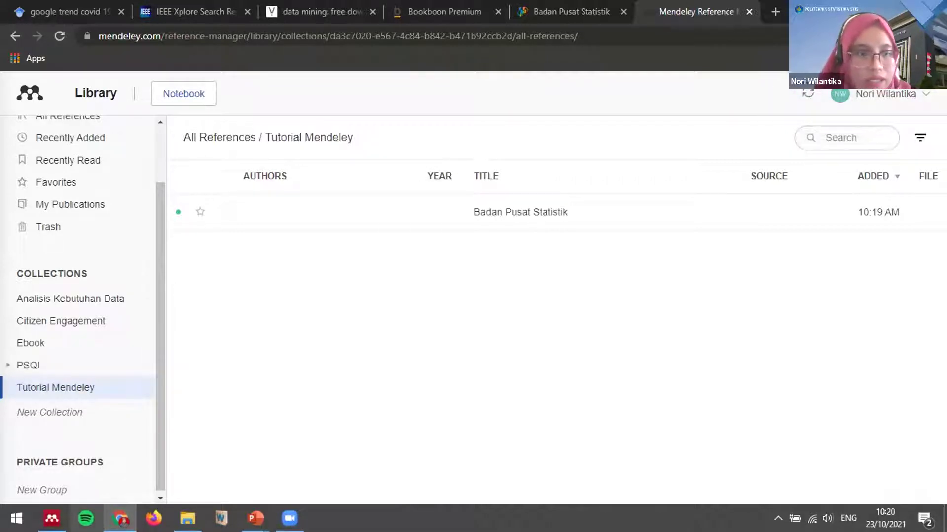
Switch to Mendeley Desktop, open the Tutorial Mendeley folder and sync the library.
{"action": "left_click", "coordinate": [52, 518]}
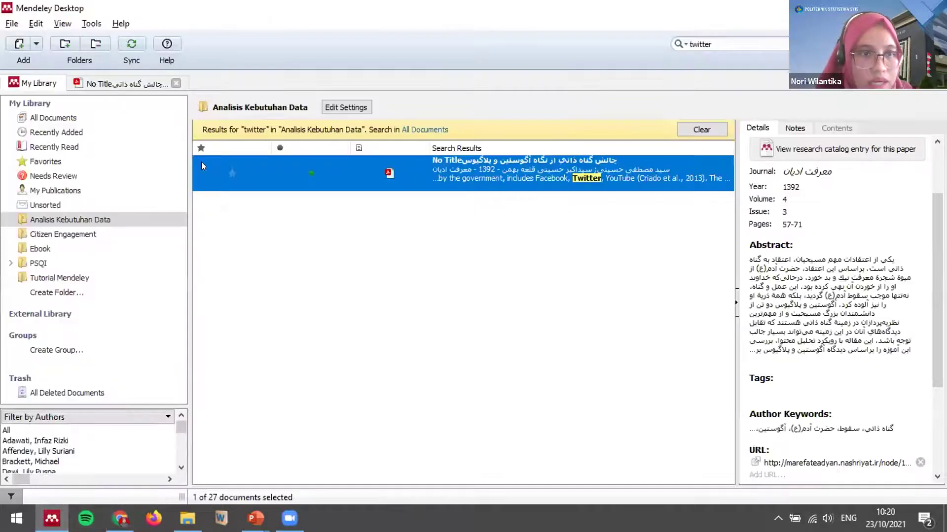
{"action": "left_click", "coordinate": [59, 278]}
{"action": "left_click", "coordinate": [129, 45]}
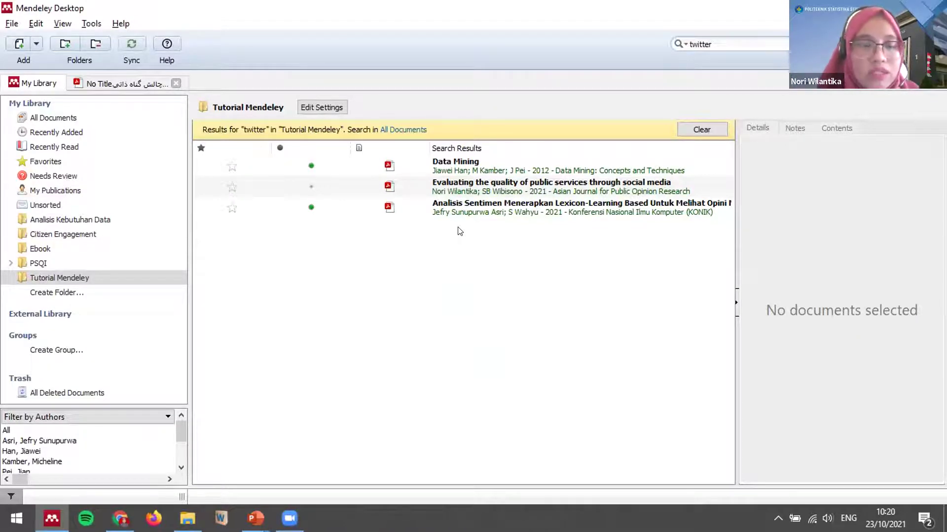
Return to the online library in Chrome and look through the details of the Badan Pusat Statistik reference.
{"action": "left_click", "coordinate": [120, 518]}
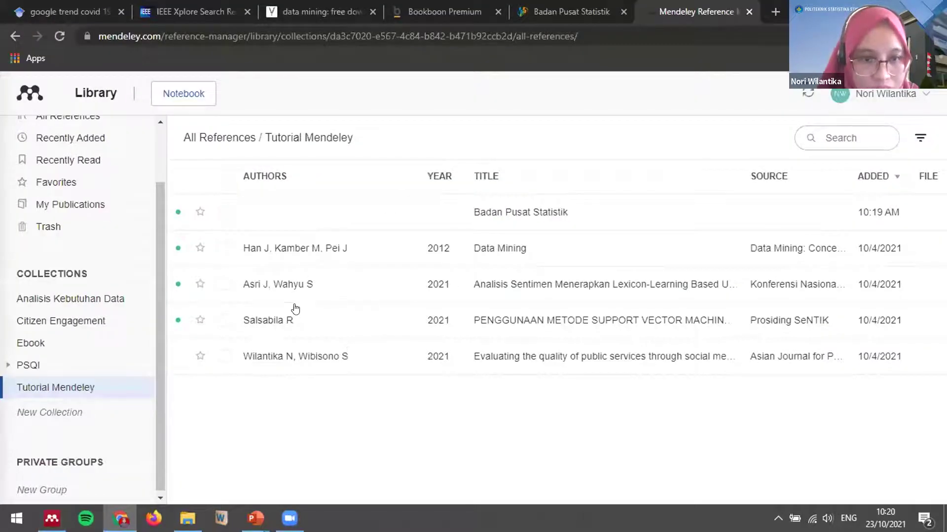
{"action": "left_click", "coordinate": [506, 216]}
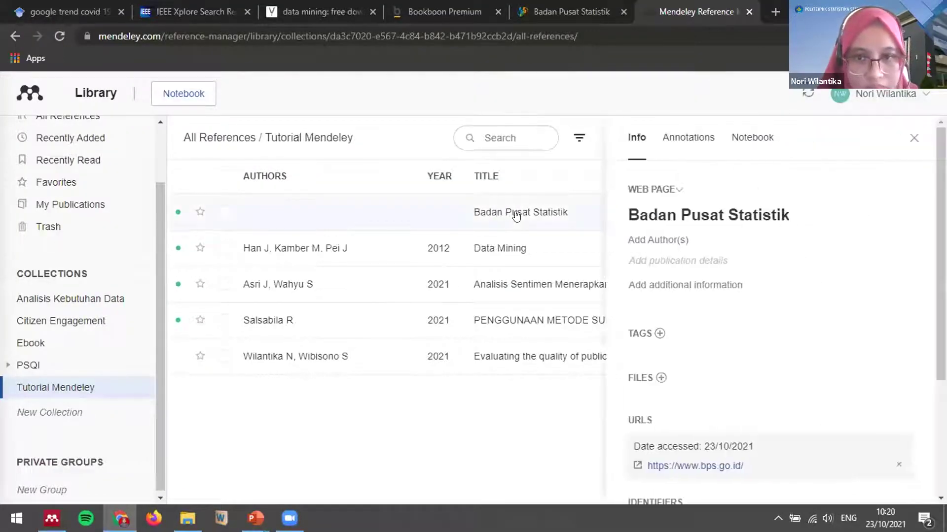
{"action": "scroll", "coordinate": [703, 281], "scroll_direction": "down", "scroll_amount": 2}
{"action": "scroll", "coordinate": [703, 281], "scroll_direction": "down", "scroll_amount": 2}
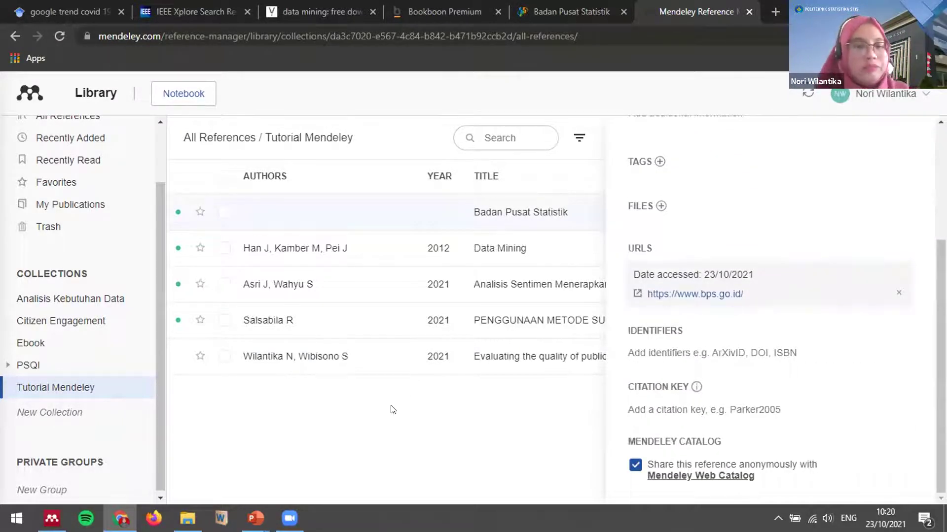
Switch to Mendeley Desktop, start a manual document entry, look through the available types and choose Book.
{"action": "key", "text": "alt+Tab"}
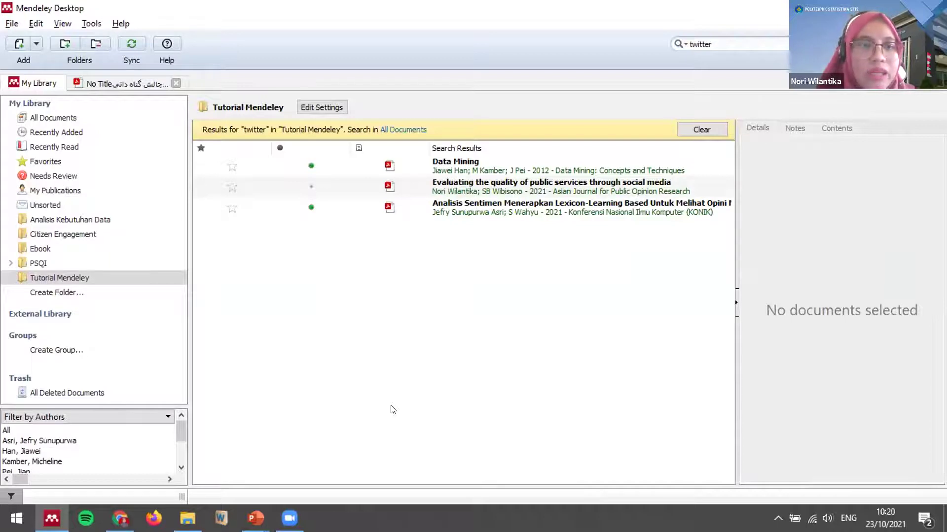
{"action": "left_click", "coordinate": [29, 43]}
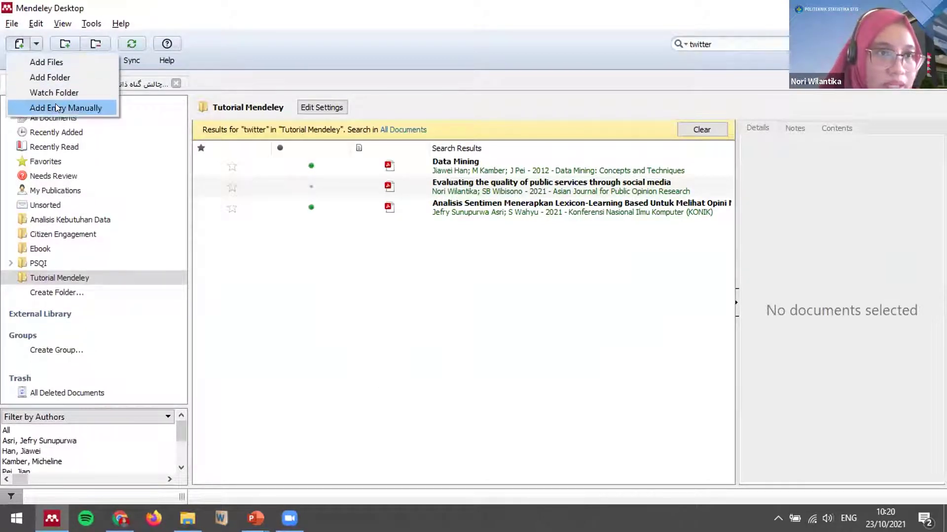
{"action": "left_click", "coordinate": [58, 108]}
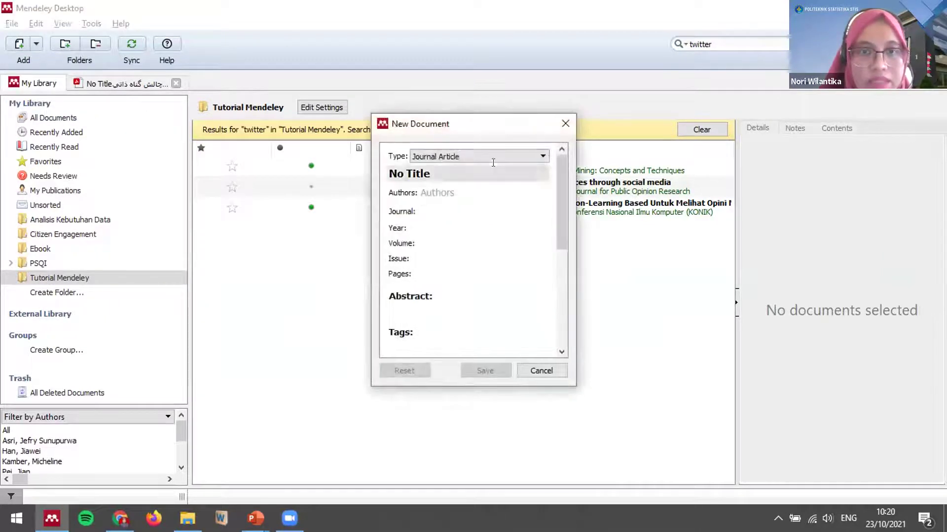
{"action": "left_click", "coordinate": [493, 156]}
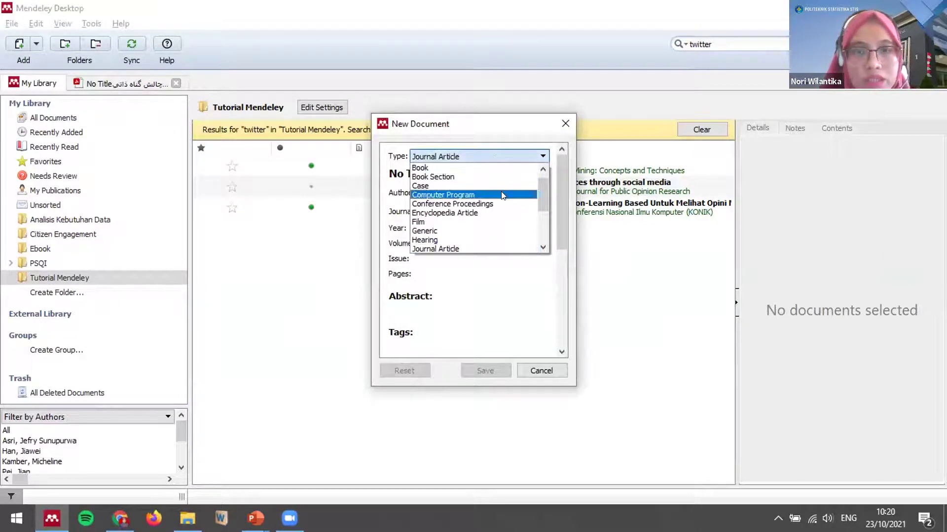
{"action": "scroll", "coordinate": [498, 195], "scroll_direction": "down", "scroll_amount": 2}
{"action": "scroll", "coordinate": [471, 208], "scroll_direction": "down", "scroll_amount": 1}
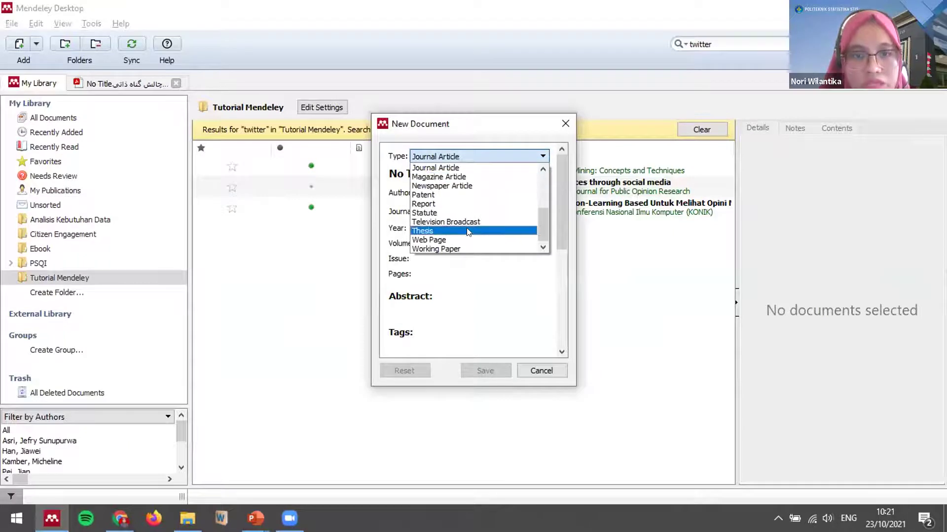
{"action": "scroll", "coordinate": [467, 231], "scroll_direction": "up", "scroll_amount": 2}
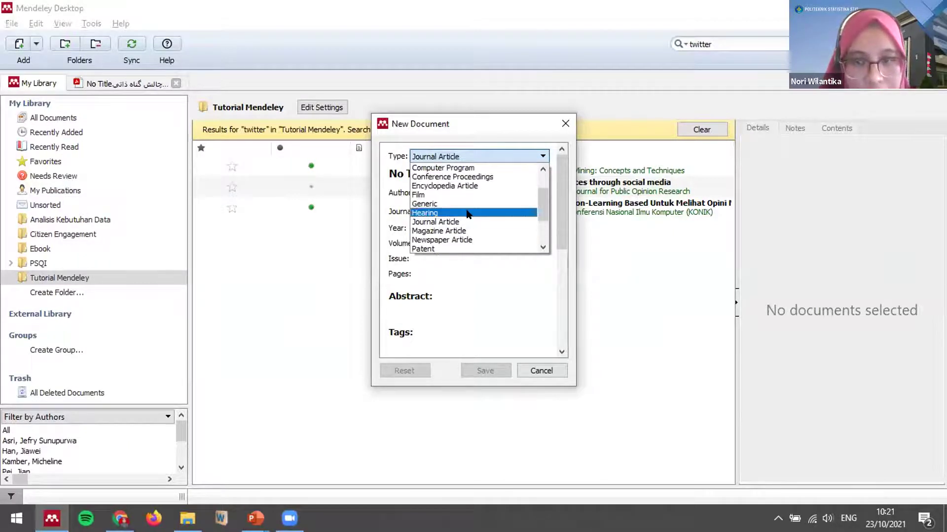
{"action": "scroll", "coordinate": [468, 204], "scroll_direction": "up", "scroll_amount": 2}
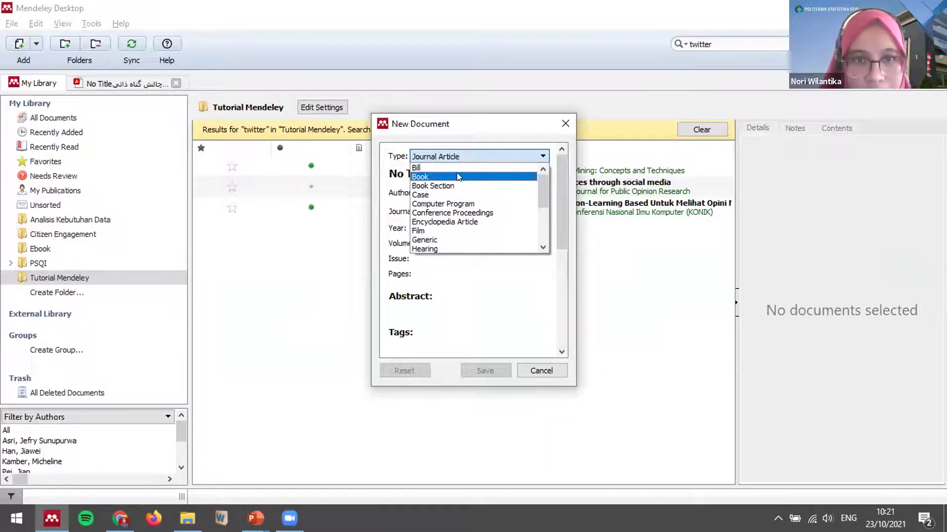
{"action": "left_click", "coordinate": [455, 176]}
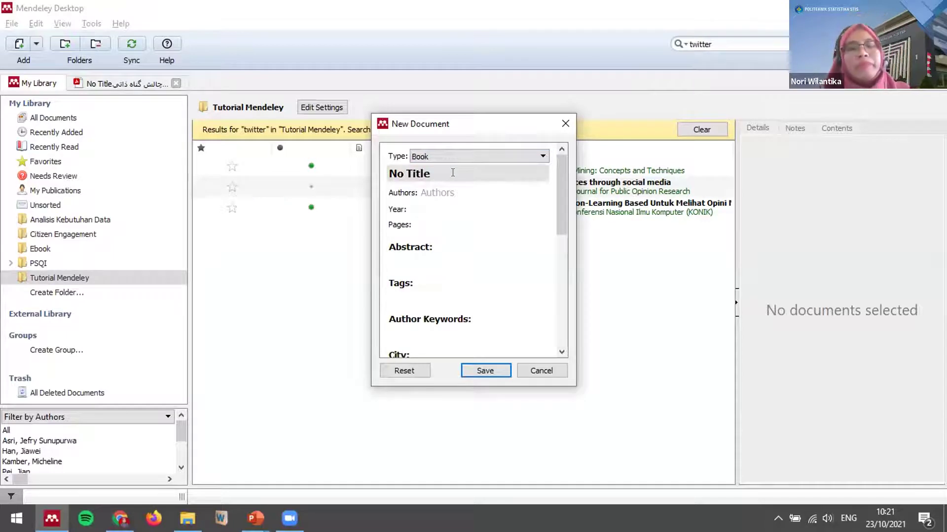
Enter "Hhdshfsd" as the new document's title and cancel the manual entry.
{"action": "left_click", "coordinate": [452, 173]}
{"action": "left_click_drag", "start_coordinate": [452, 173], "coordinate": [387, 173]}
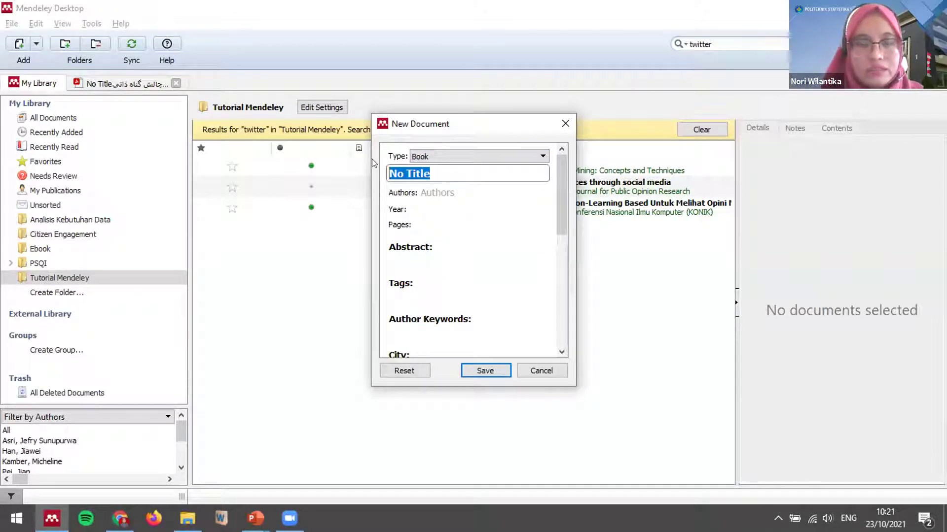
{"action": "type", "text": "Hhdshfsd"}
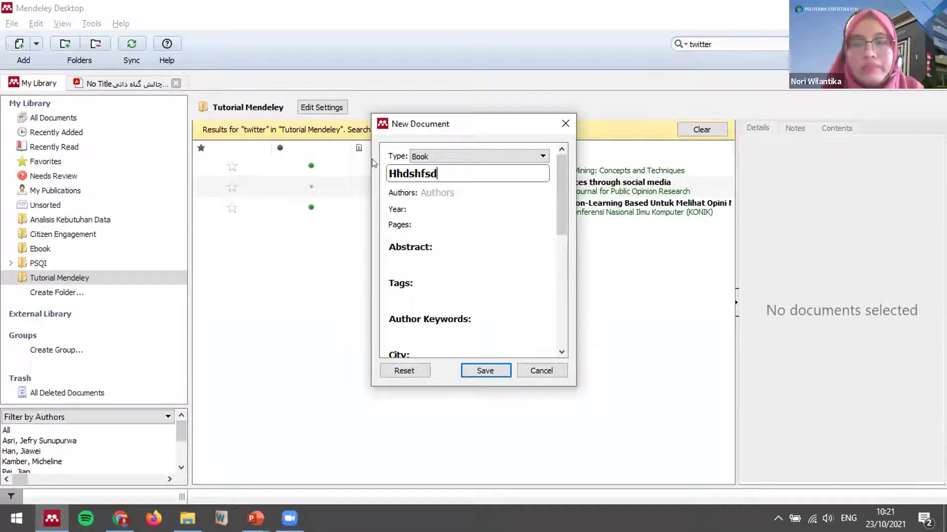
{"action": "left_click", "coordinate": [539, 364]}
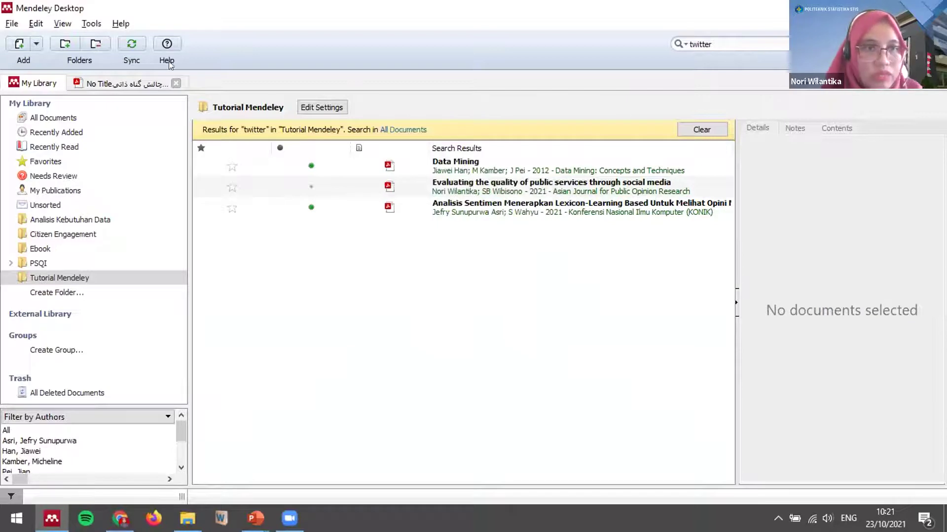